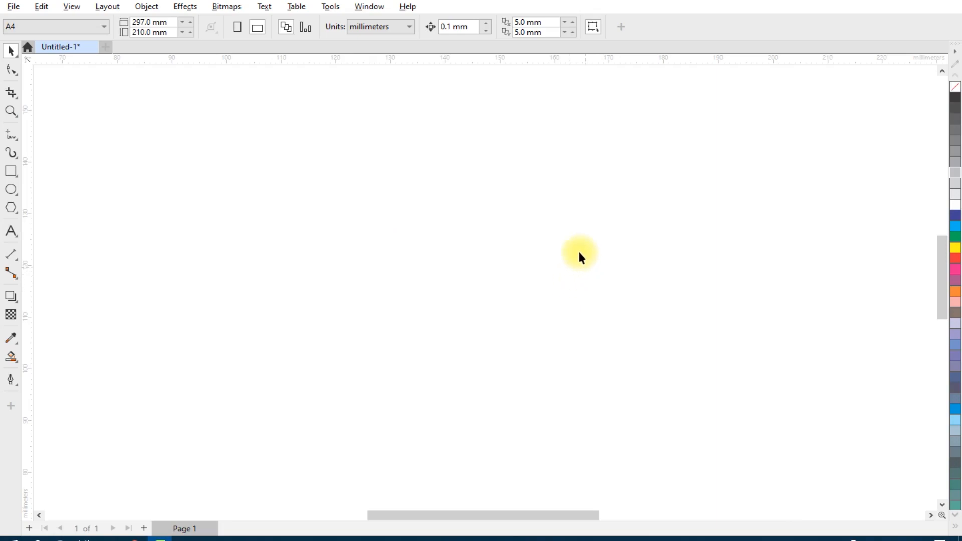
Draw a square and set its size to 30 mm by 30 mm.
left_click(10, 171)
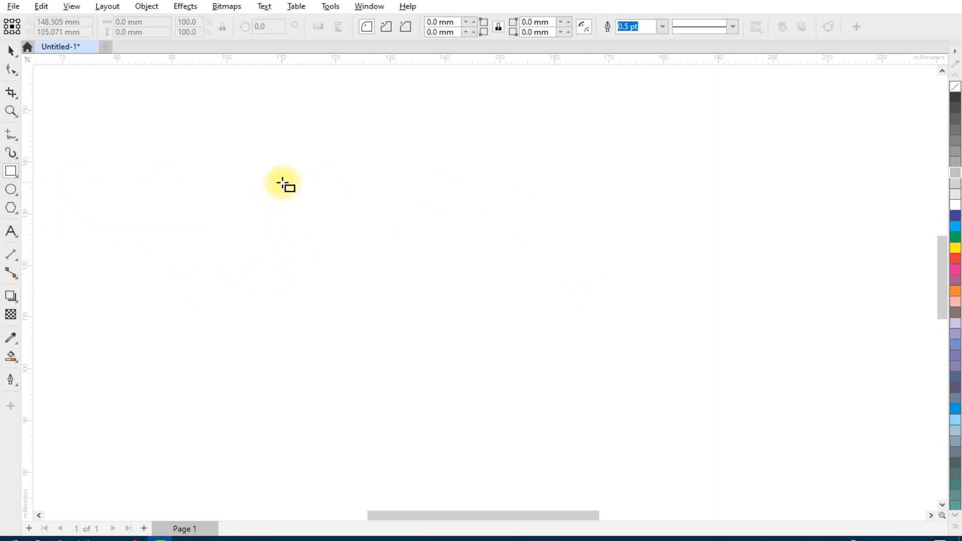
left_click_drag(282, 183, 461, 345)
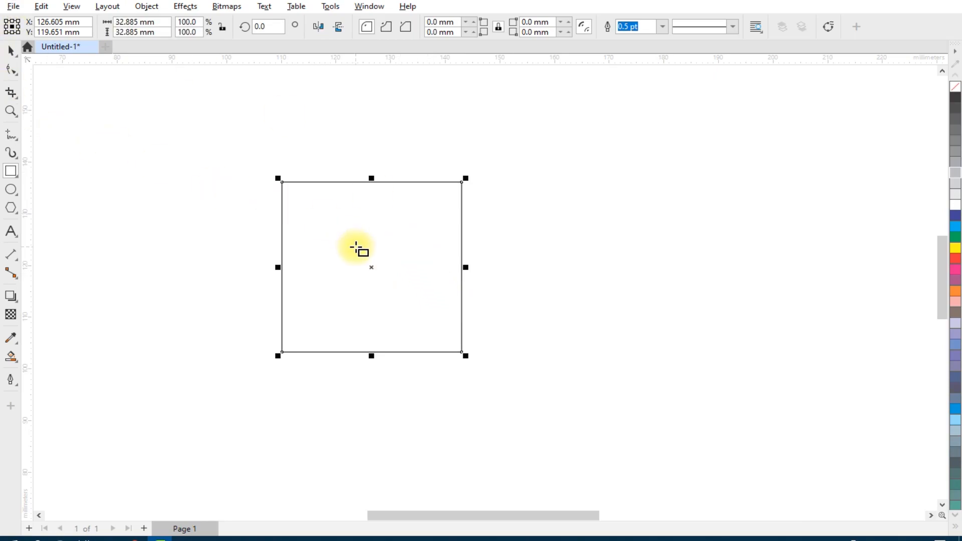
double_click(125, 22)
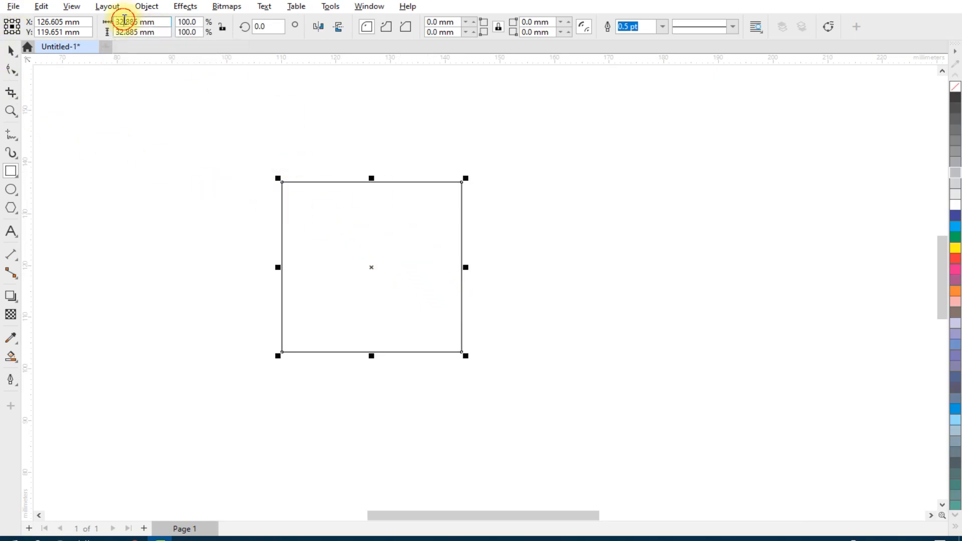
type("30")
key("Tab")
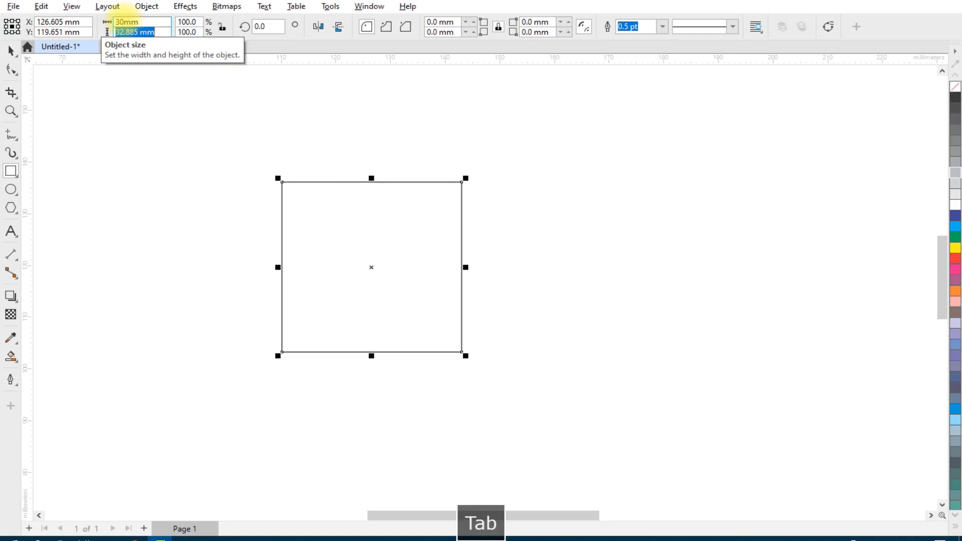
type("30")
key("Return")
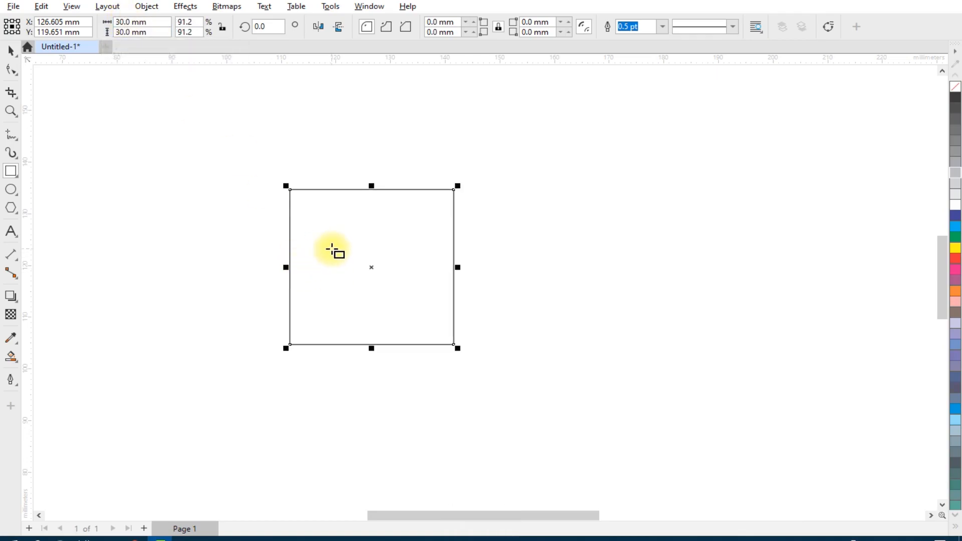
Try rounding all four corners of the square with the Shape tool, and undo the change.
scroll(331, 248, "up", 1)
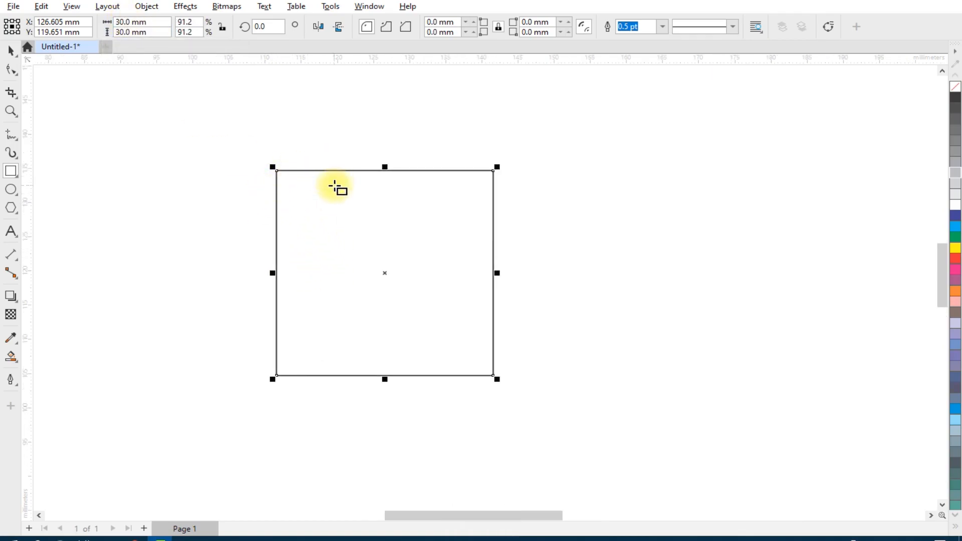
left_click(11, 70)
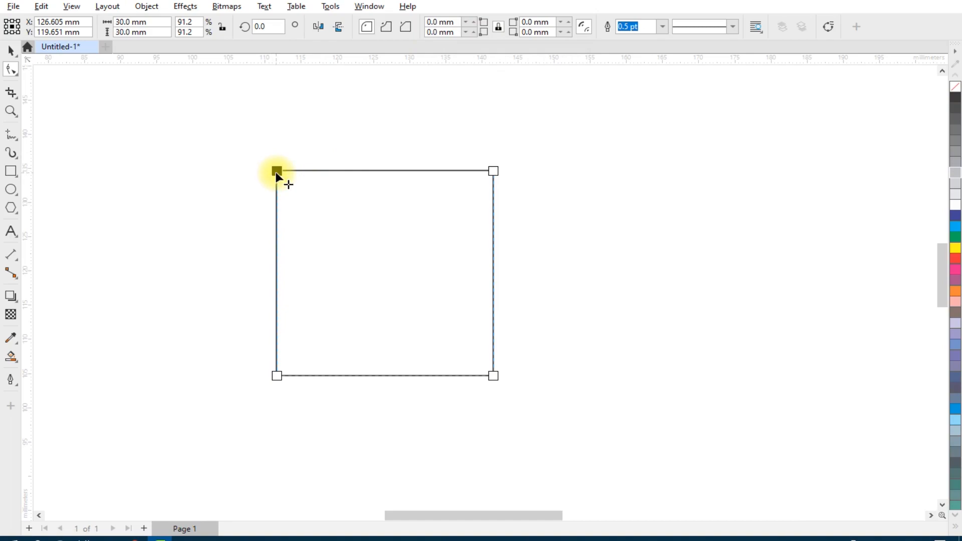
left_click_drag(323, 208, 356, 209)
key("ctrl+z")
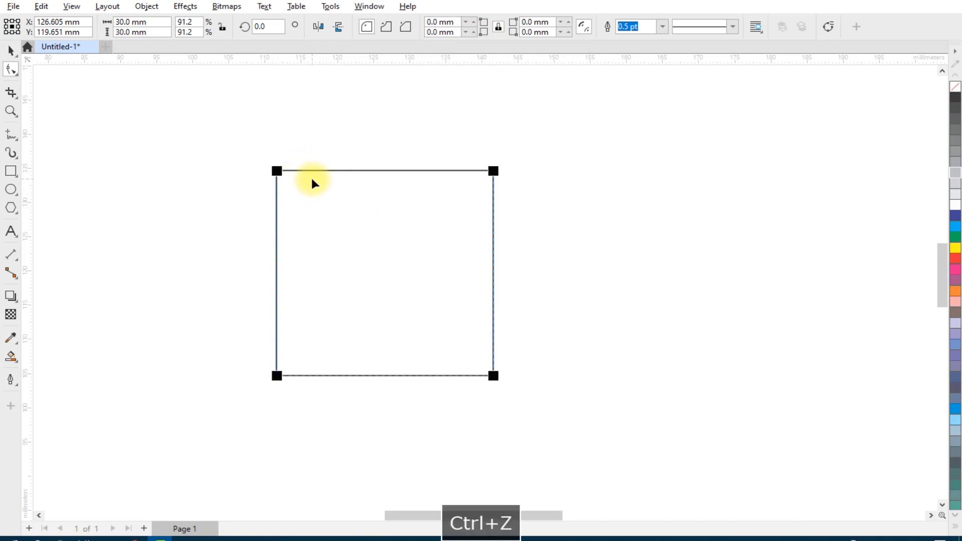
Unlock the square's corner radii from each other and set only the upper-left corner radius to 5.0 mm.
left_click(500, 28)
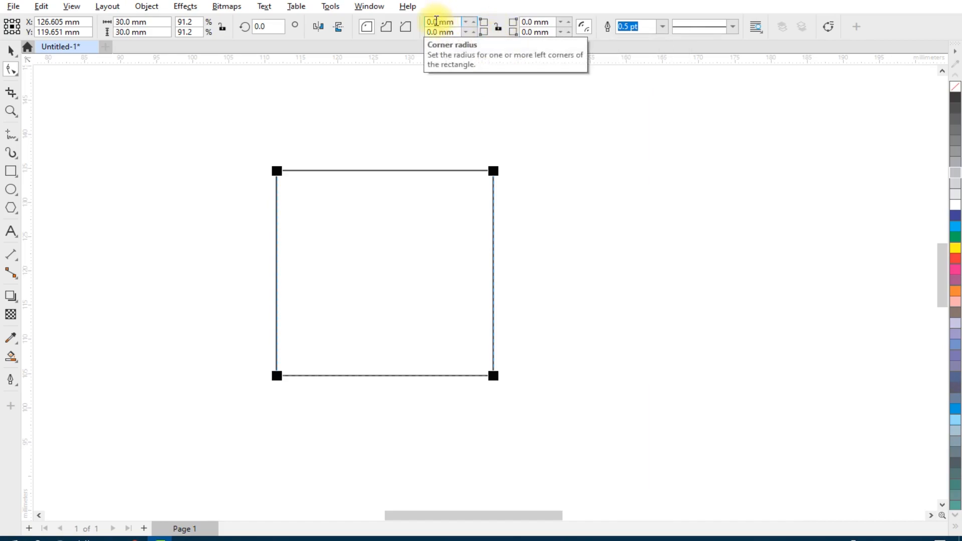
double_click(435, 21)
type("5.0 ")
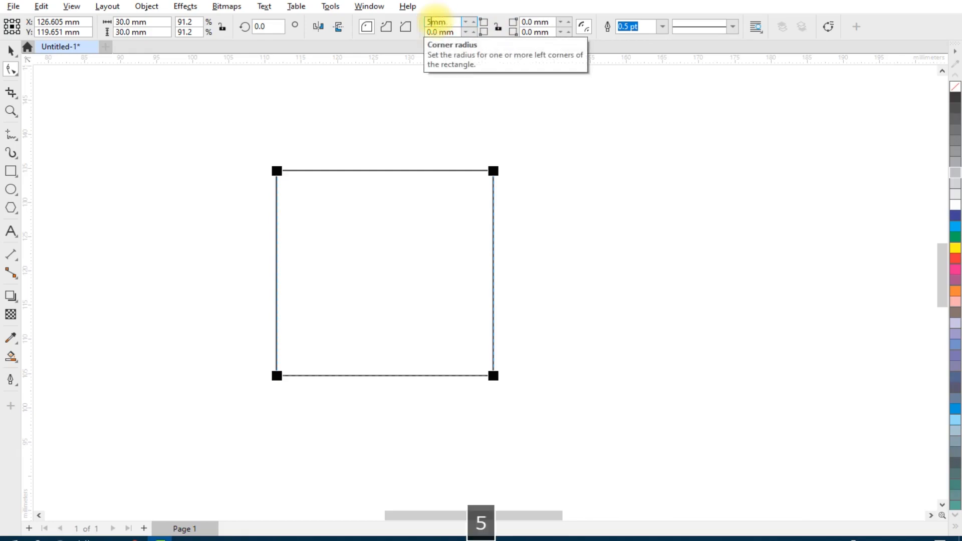
type("mm")
key("Return")
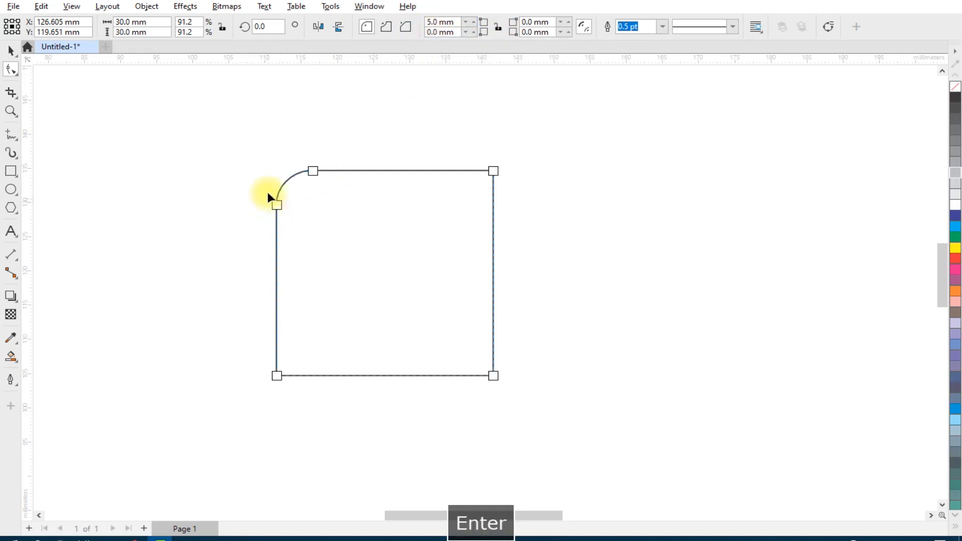
Create a mirrored copy of the square directly below the original and flip that copy vertically so its rounded corner meets the original.
left_click(11, 50)
left_click(188, 144)
left_click(360, 182)
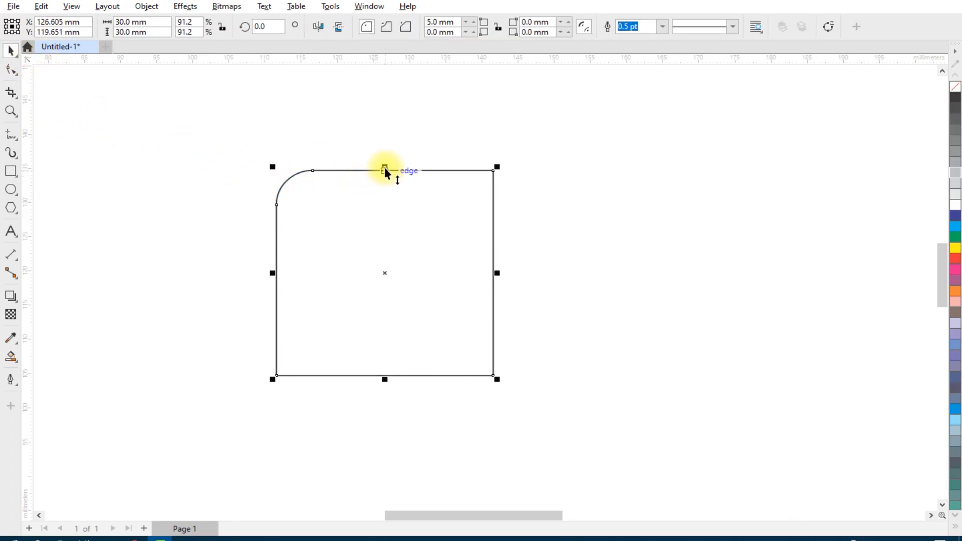
left_click_drag(383, 167, 404, 410)
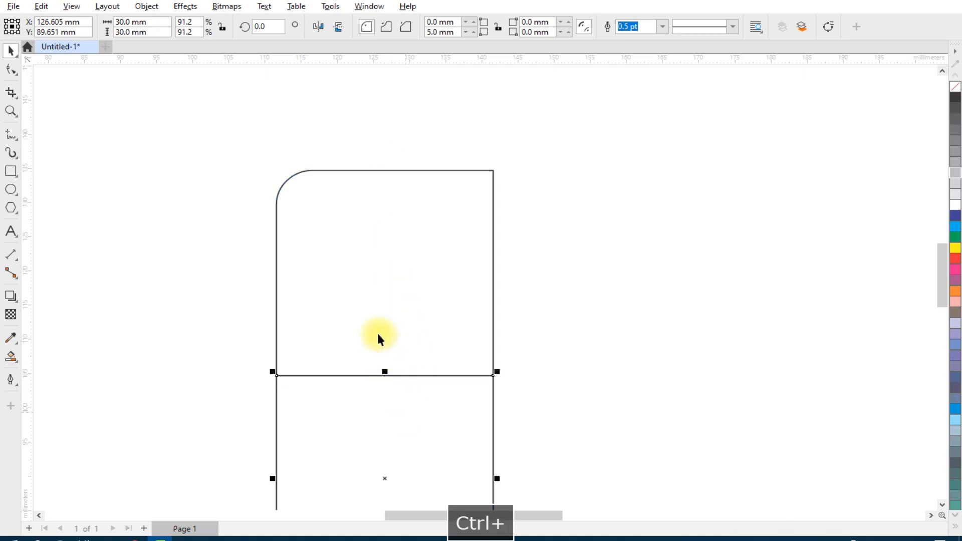
scroll(370, 280, "down", 3)
scroll(375, 406, "up", 3)
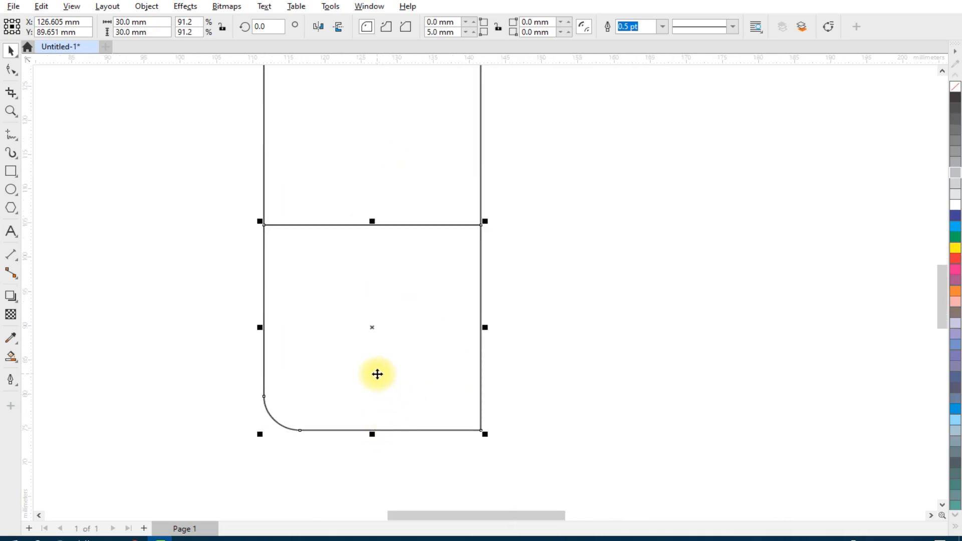
left_click(338, 28)
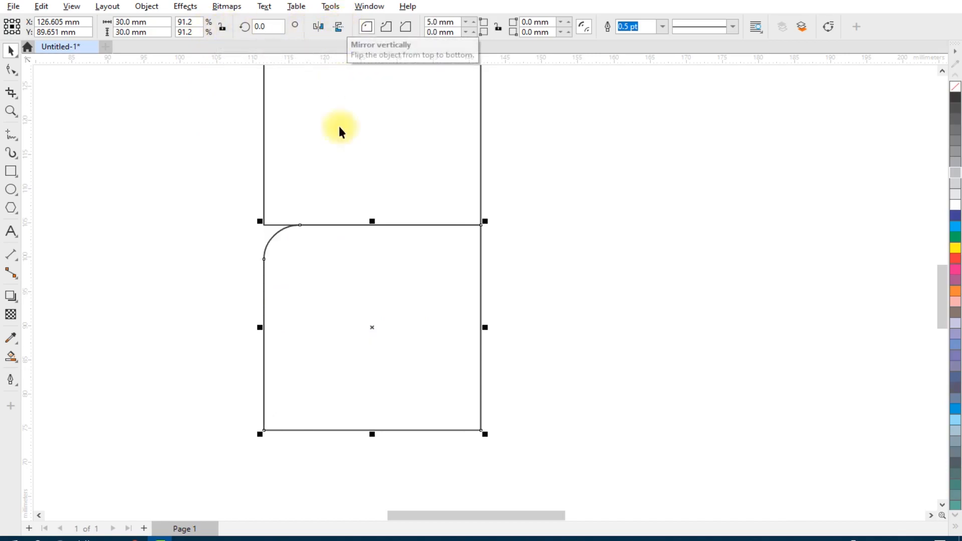
scroll(332, 296, "down", 2)
scroll(285, 247, "up", 2)
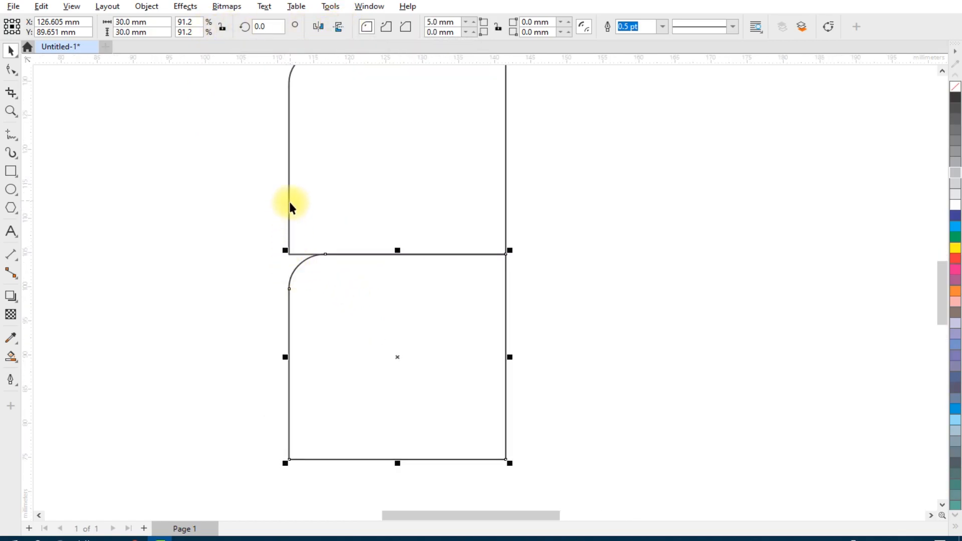
Draw a straight vertical line about 18 mm long along the left edges of both squares, crossing the gap at the rounded corner.
left_click(10, 134)
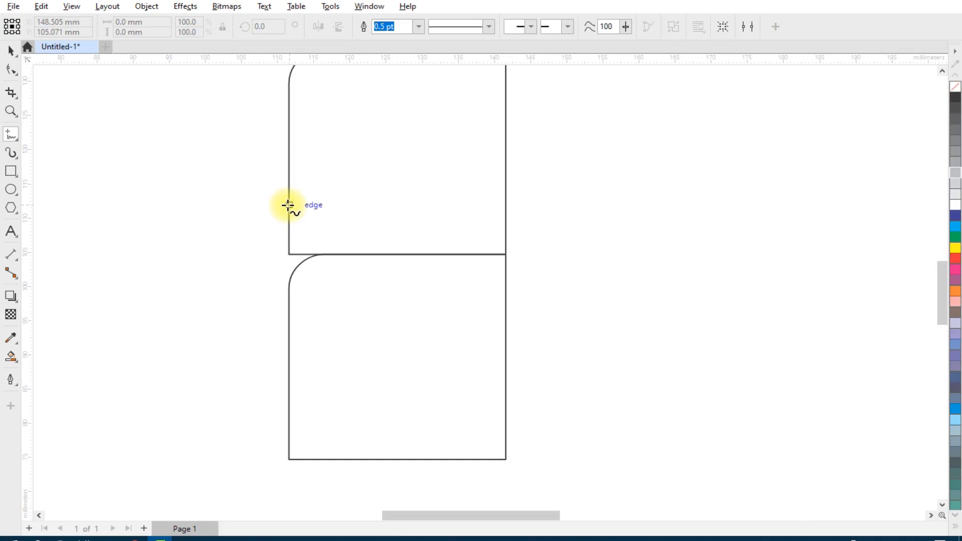
left_click(288, 204)
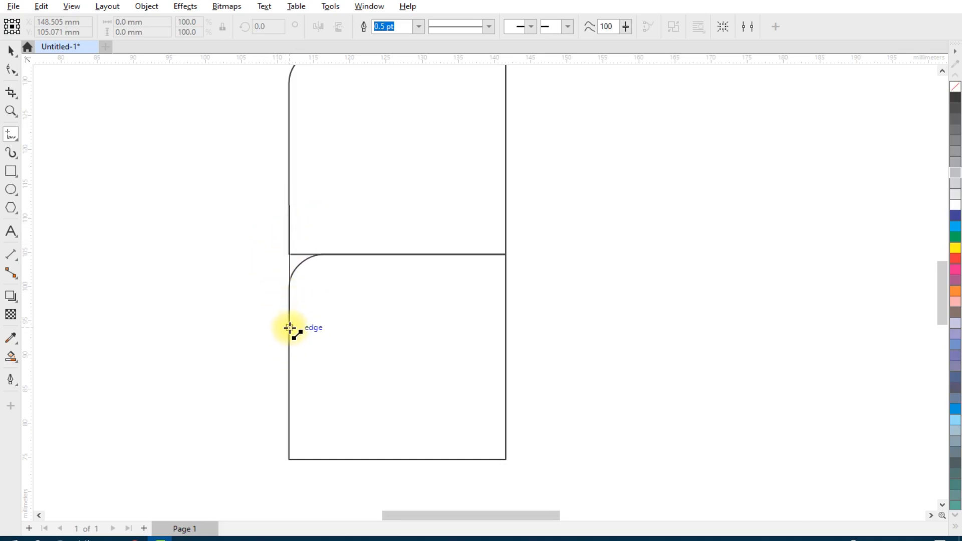
left_click(289, 330, "ctrl")
scroll(307, 266, "up", 1)
scroll(314, 260, "down", 2)
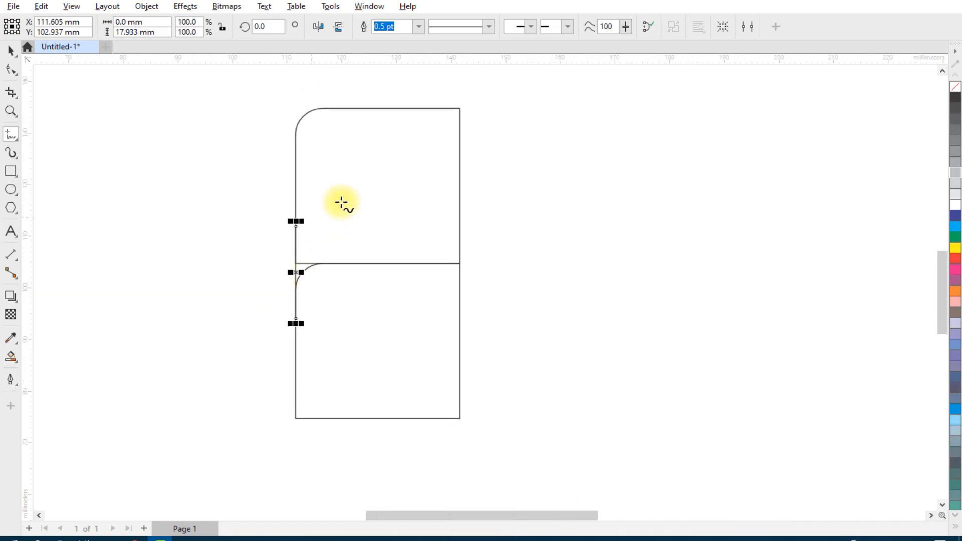
scroll(303, 243, "up", 1)
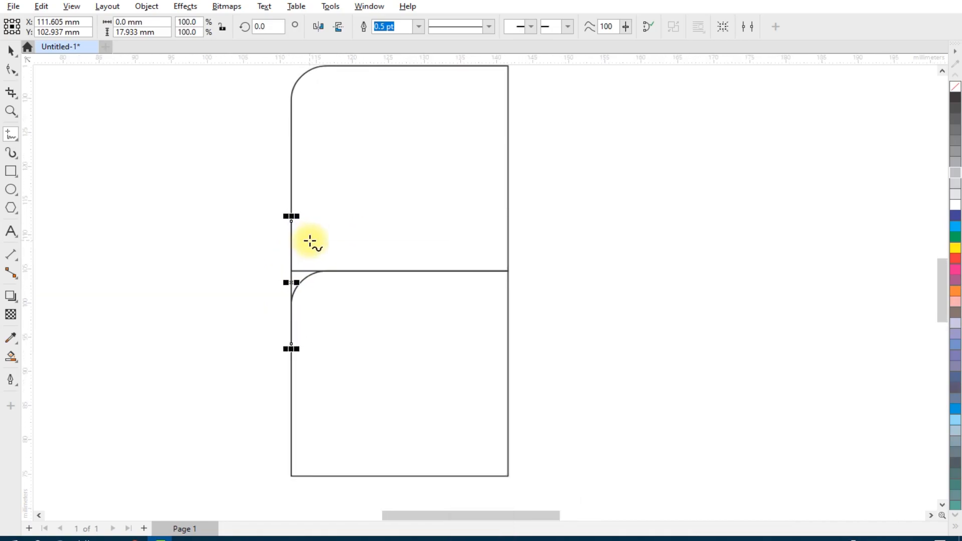
Use Smart Fill to fill the upper square and the small gap beside the lower rounded corner with light grey.
left_click(11, 356)
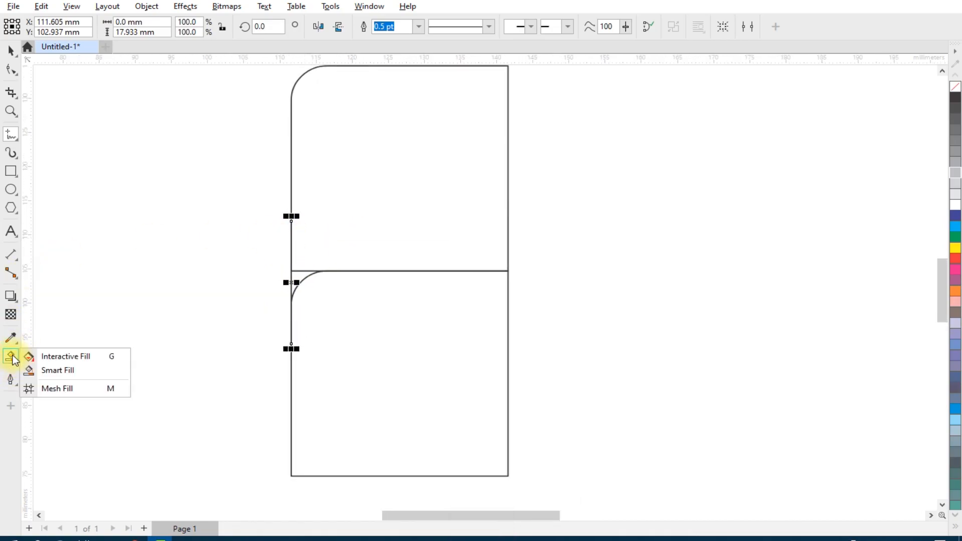
left_click(77, 369)
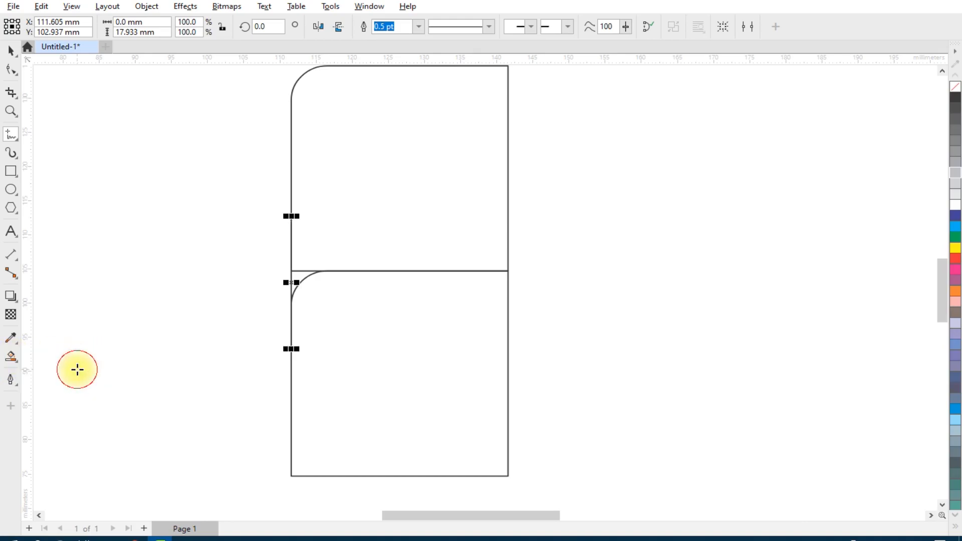
left_click(363, 180)
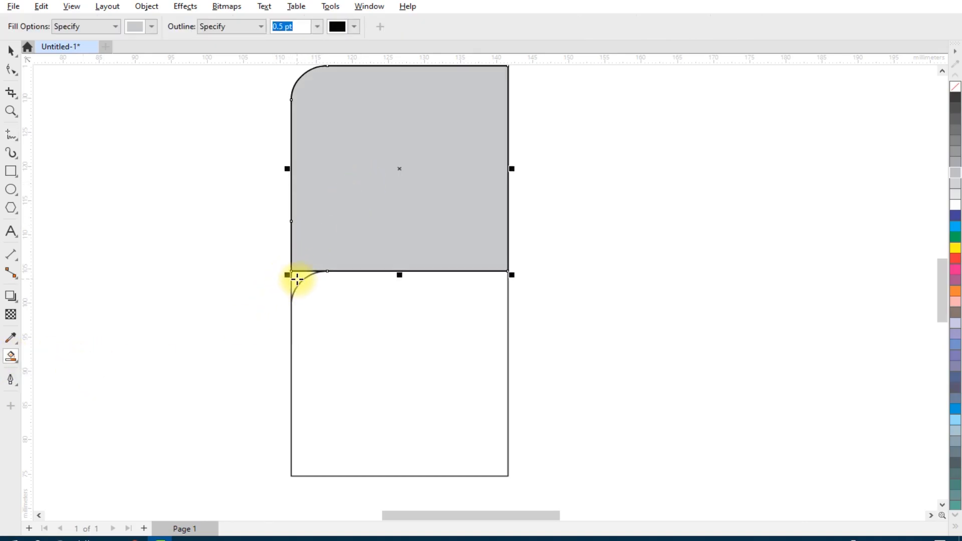
left_click(295, 276)
Delete the lower square and the vertical helper line.
left_click(12, 50)
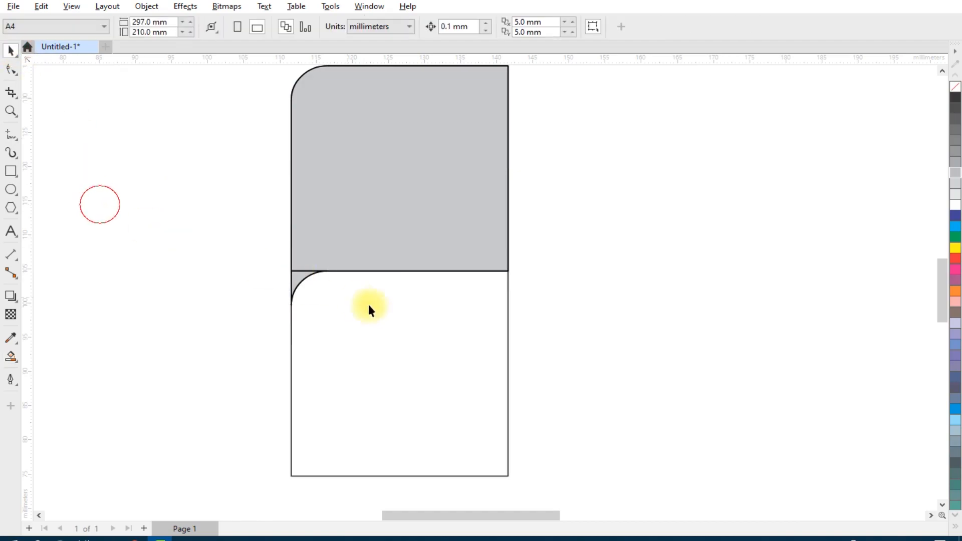
left_click(375, 308)
key("Delete")
left_click(291, 335)
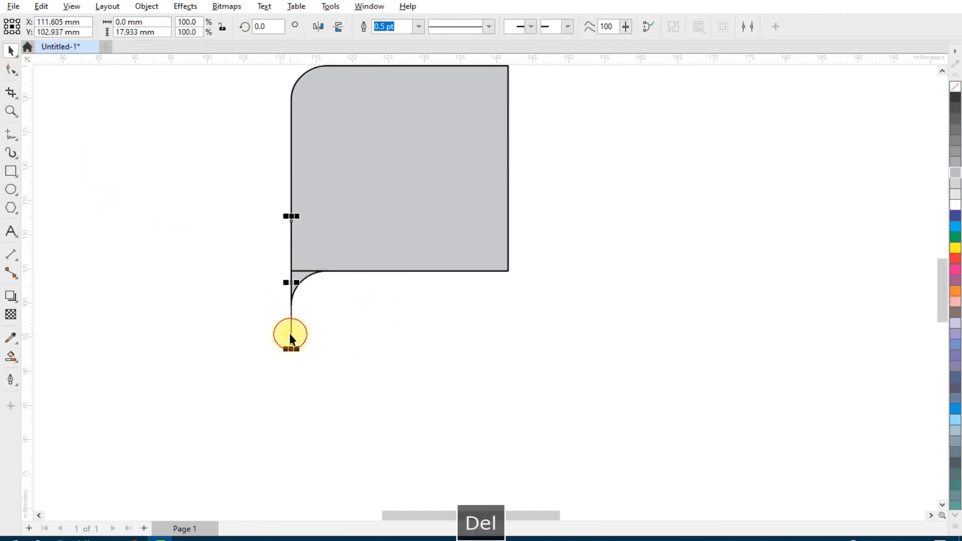
key("Delete")
Weld the small grey corner piece and the grey square into one shape.
scroll(270, 312, "up", 2)
left_click(321, 256)
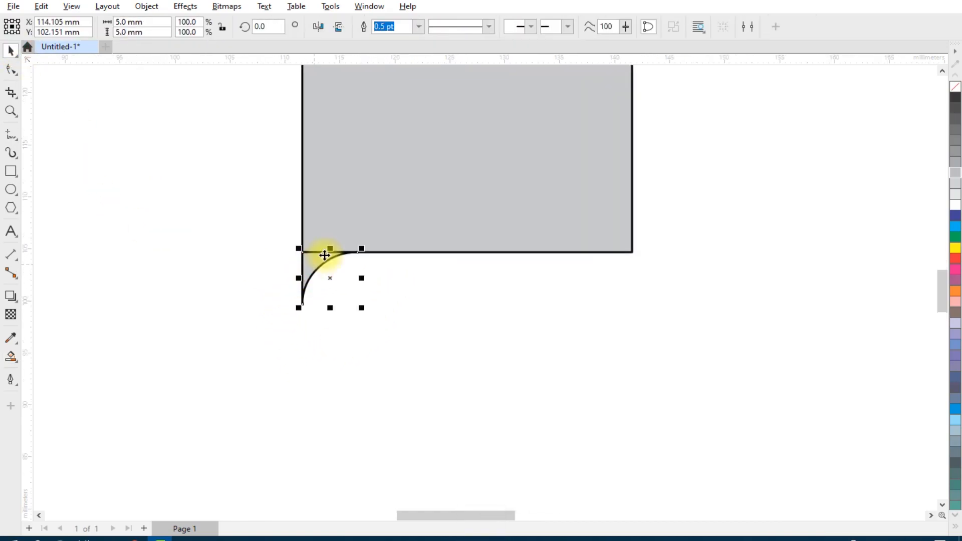
left_click(384, 195, "shift")
left_click(390, 26)
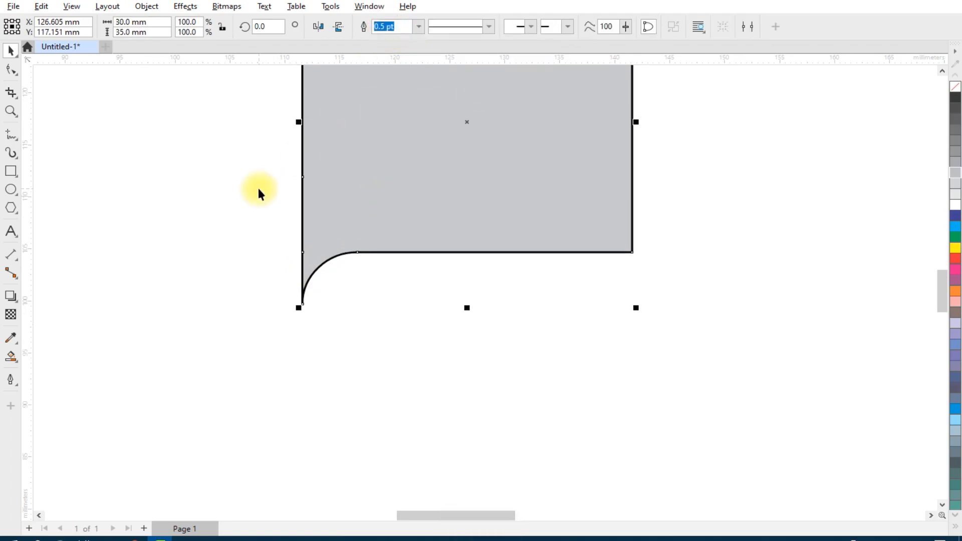
left_click(257, 186)
Move the welded grey shape off the original unfilled square and delete that square.
scroll(436, 218, "down", 2)
left_click_drag(475, 151, 407, 263)
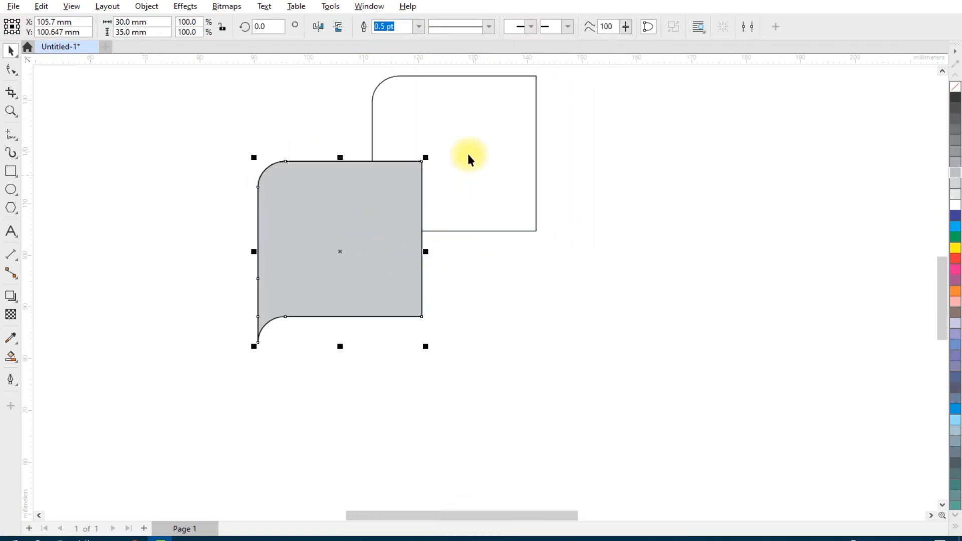
left_click_drag(468, 159, 566, 185)
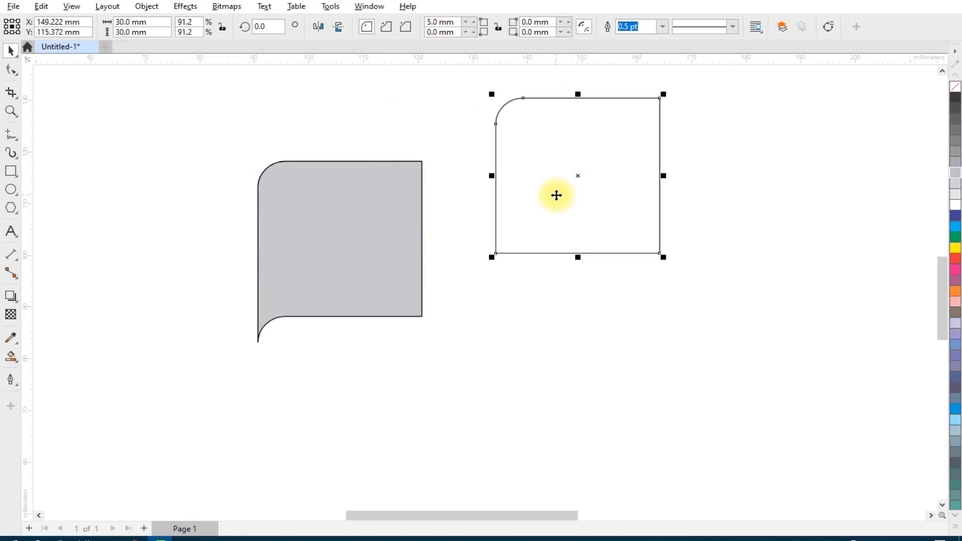
key("Delete")
Copy the grey shape, mirrored vertically, and snap the copy's pointed tip onto the left node of the original's rounded upper corner.
left_click_drag(401, 217, 303, 283)
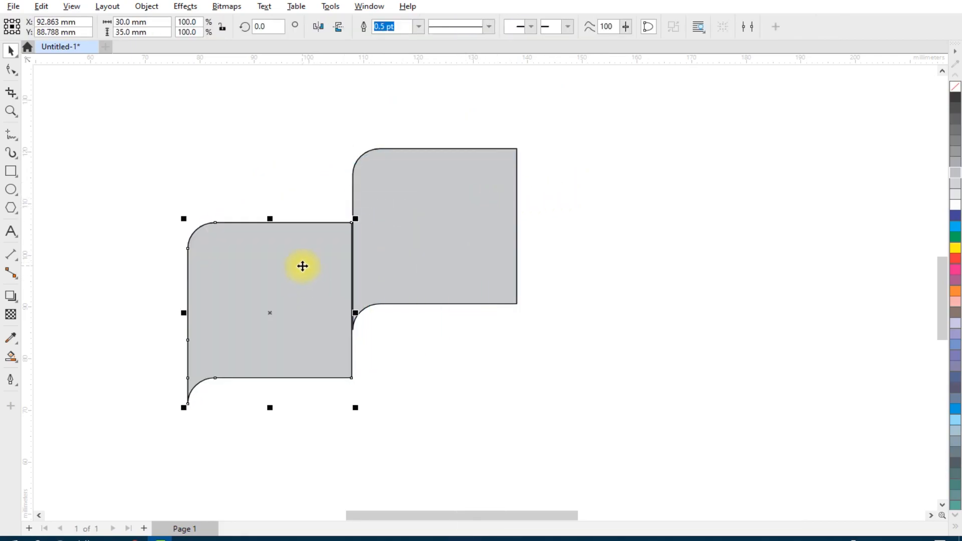
left_click(338, 27)
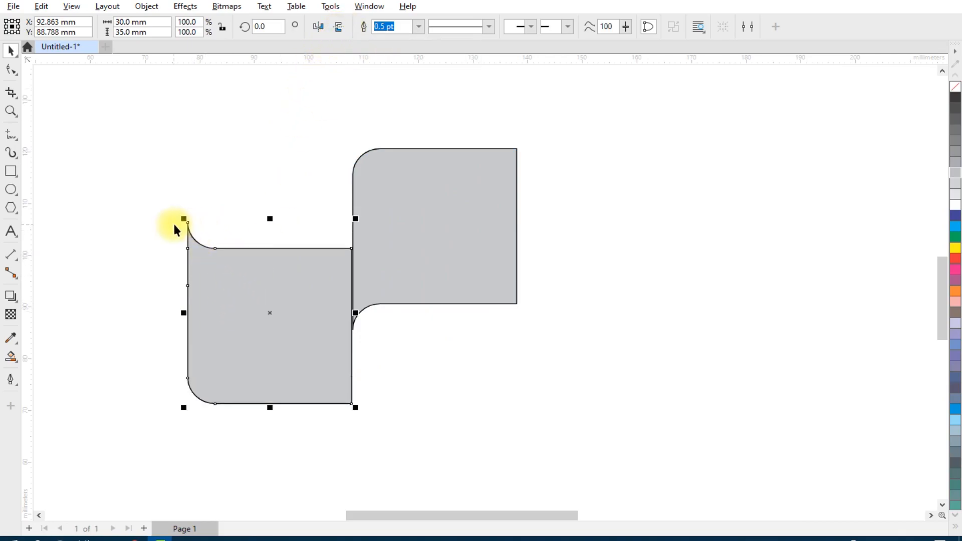
left_click_drag(190, 224, 353, 175)
scroll(364, 166, "up", 2)
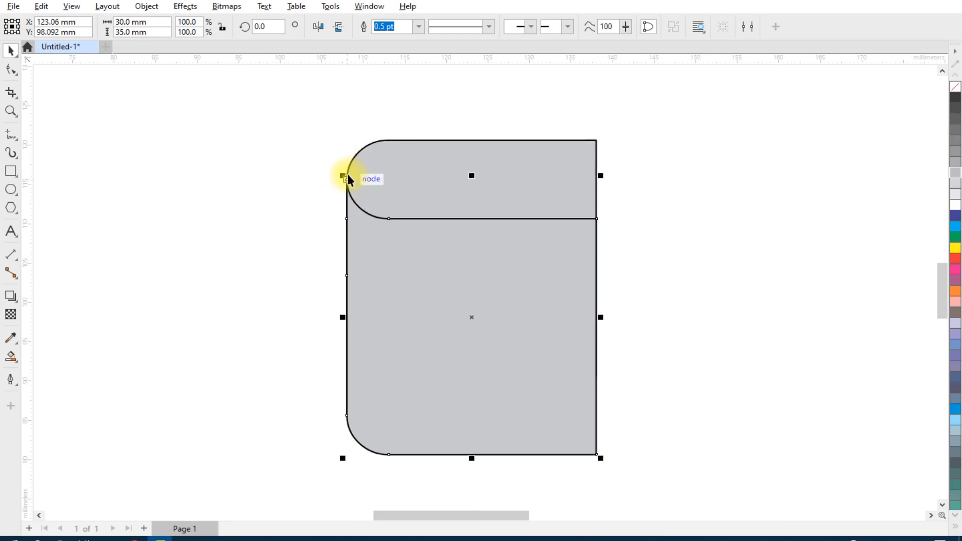
Check the Snap To setting for objects.
left_click(73, 6)
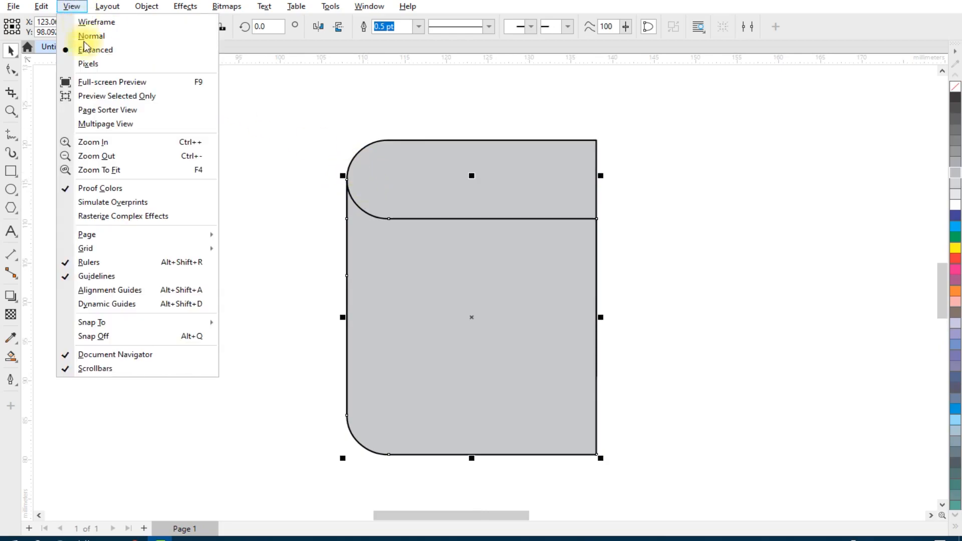
mouse_move(215, 321)
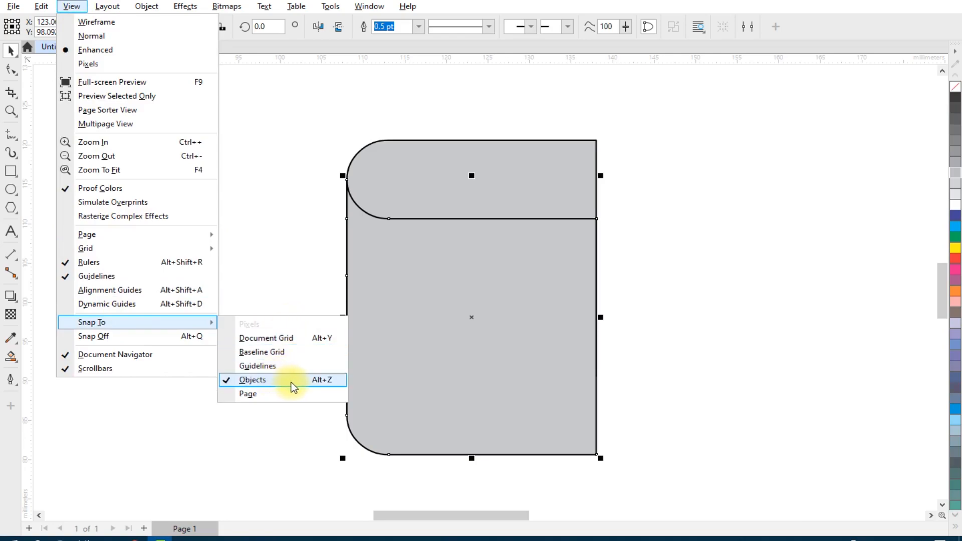
left_click(314, 380)
left_click(650, 293)
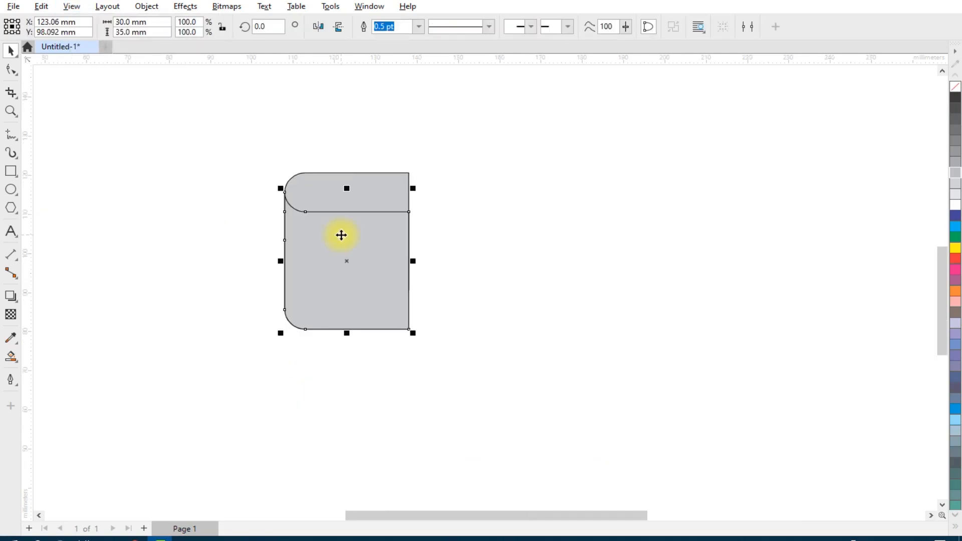
Stretch both grey shapes together horizontally to the right until they are about 42.25 mm wide.
scroll(341, 234, "up", 1)
left_click_drag(241, 141, 487, 350)
scroll(425, 270, "up", 1)
left_click_drag(425, 254, 478, 259)
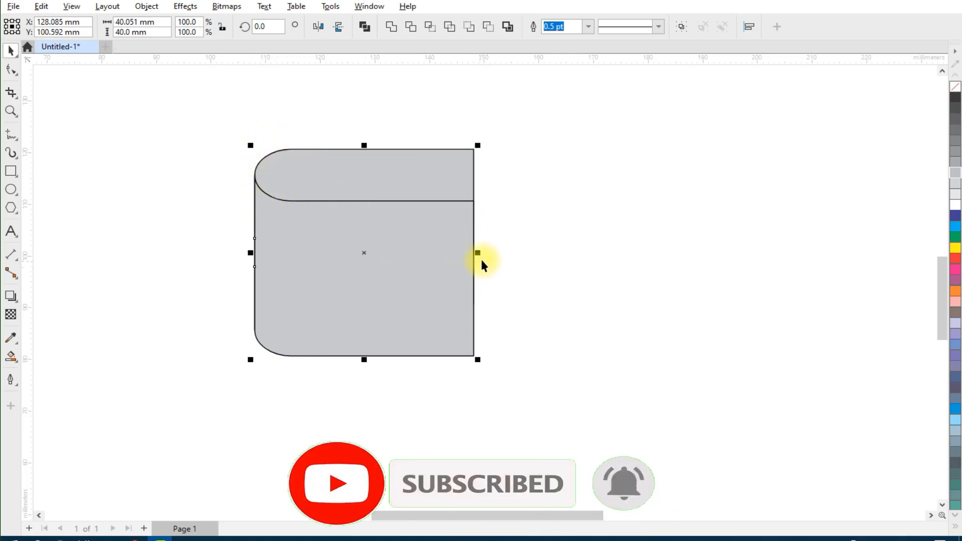
left_click_drag(479, 254, 492, 252)
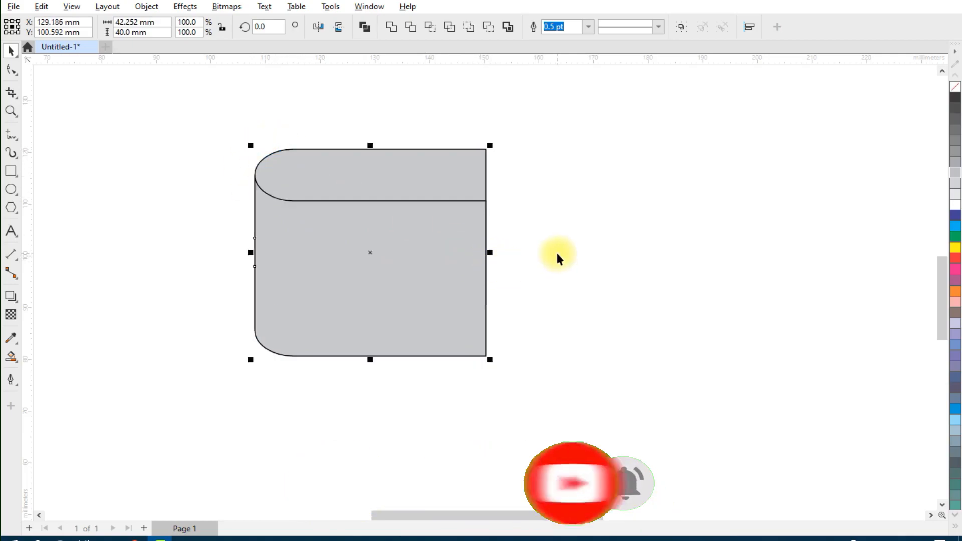
left_click(599, 234)
Move the two right-hand nodes of the front grey shape inward so it becomes a narrow tab about 15 mm wide.
left_click(392, 256)
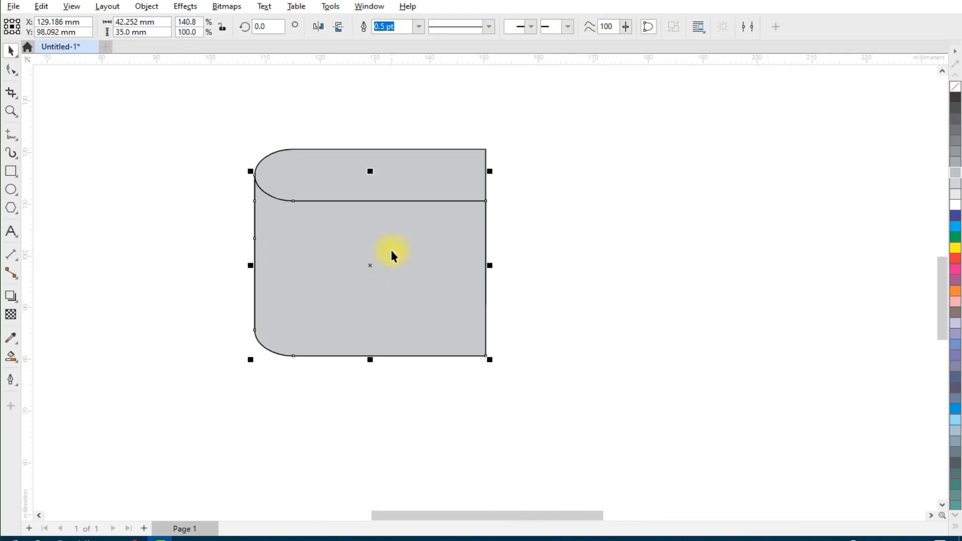
left_click(11, 70)
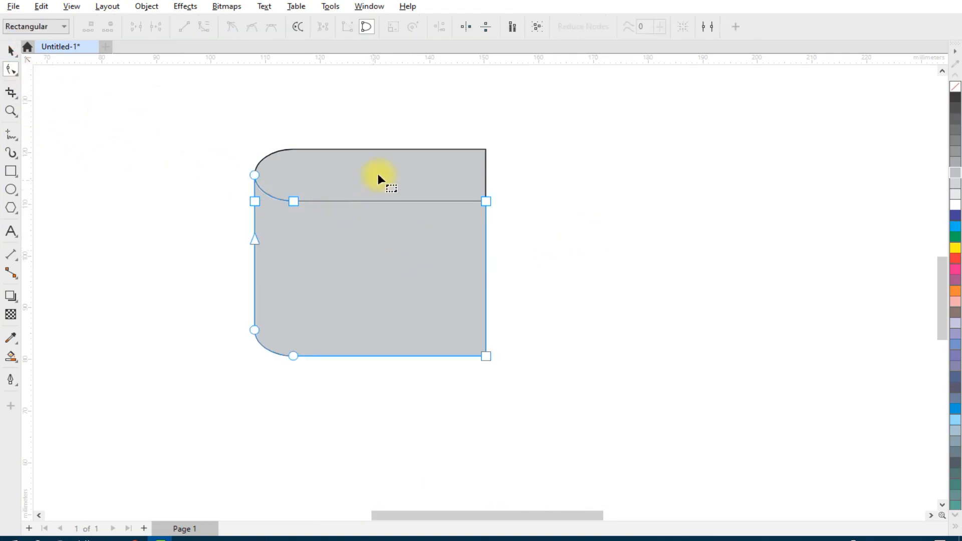
left_click_drag(525, 374, 336, 356)
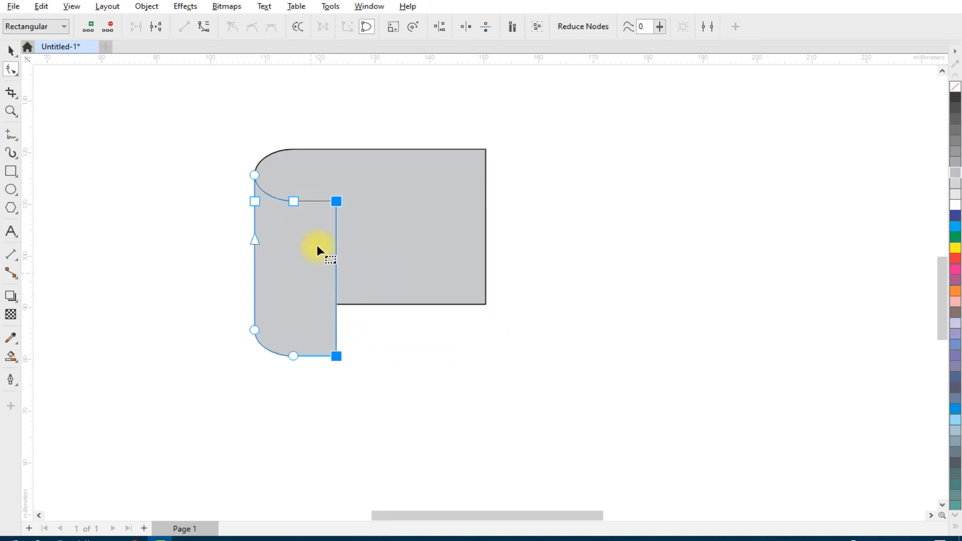
left_click(10, 51)
left_click(124, 158)
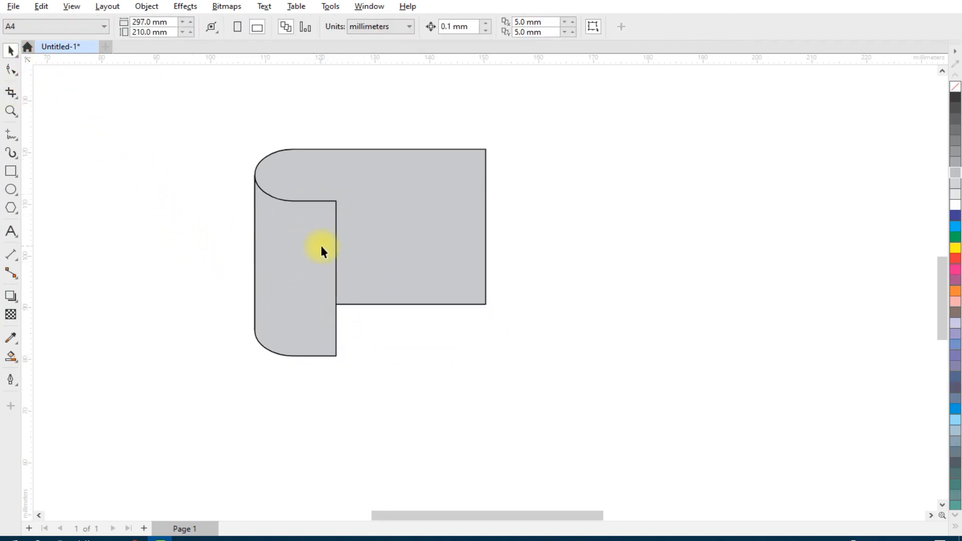
Add the artistic text SE below the large grey shape and set its font to Arial Black.
scroll(296, 257, "down", 1)
scroll(446, 271, "up", 1)
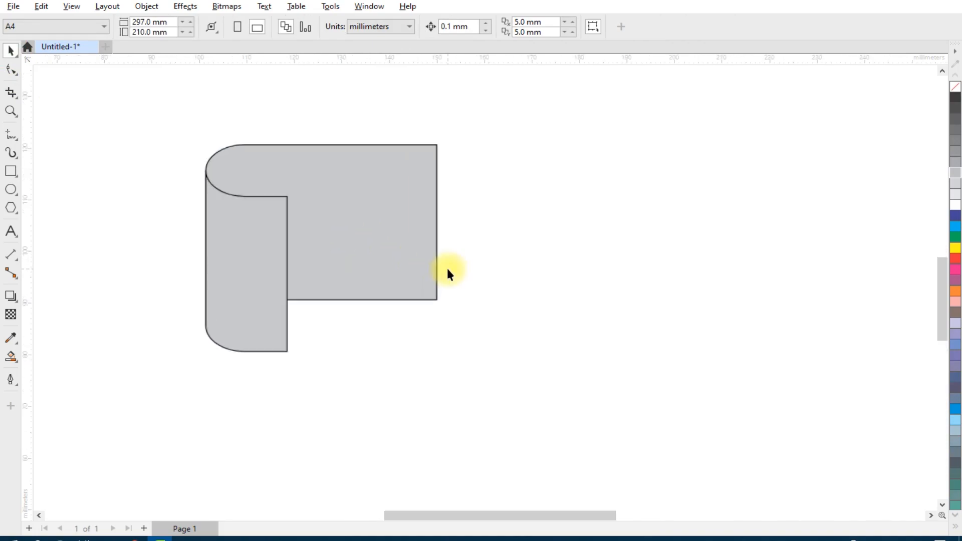
left_click(11, 228)
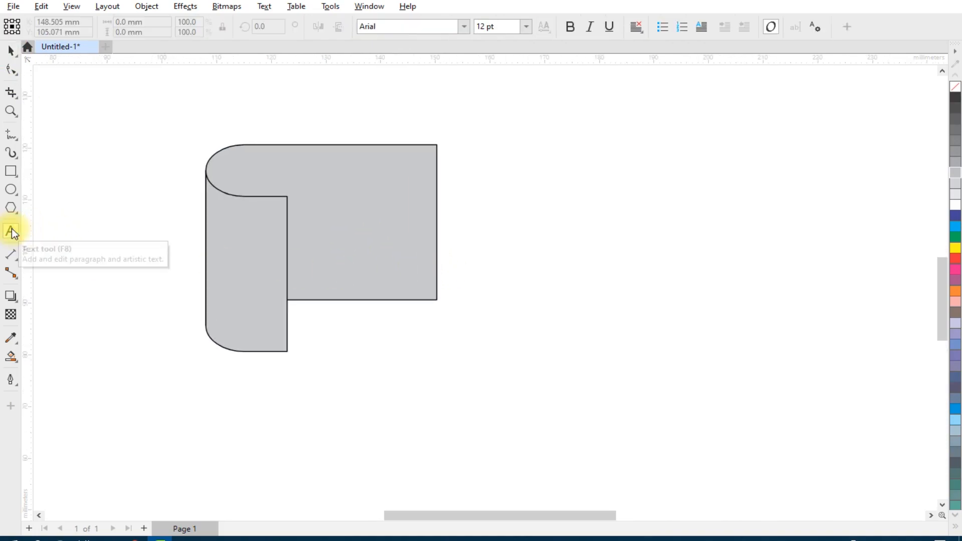
left_click(370, 359)
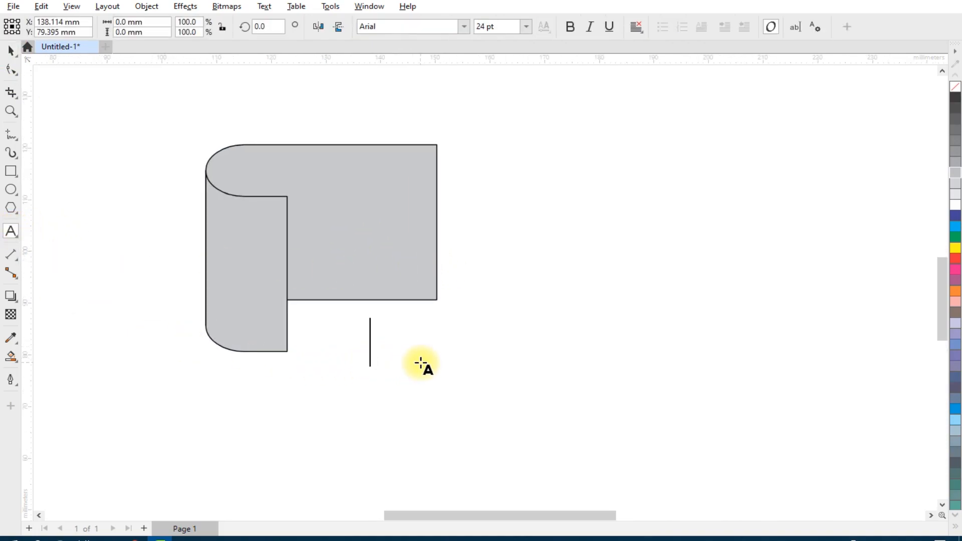
type("SE")
scroll(395, 343, "up", 2)
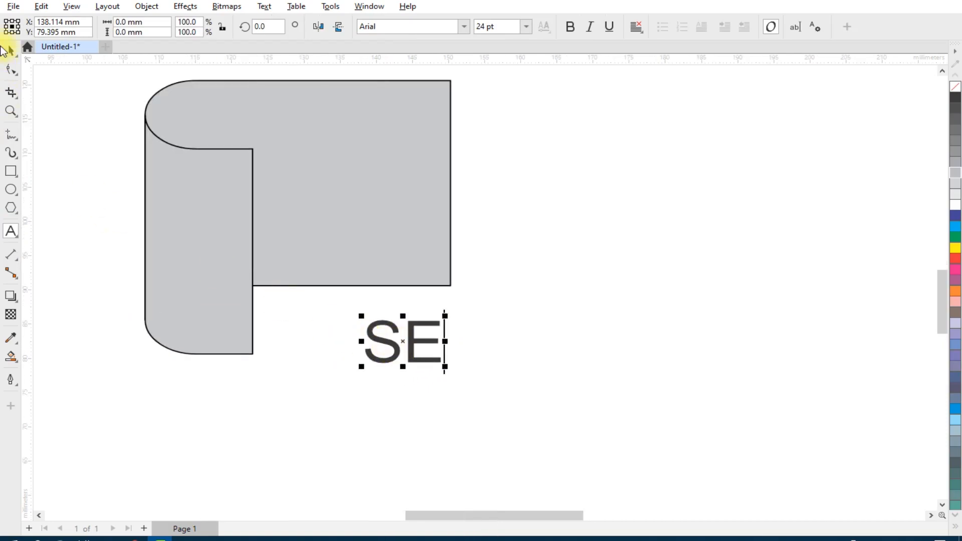
left_click(10, 50)
scroll(396, 340, "down", 1)
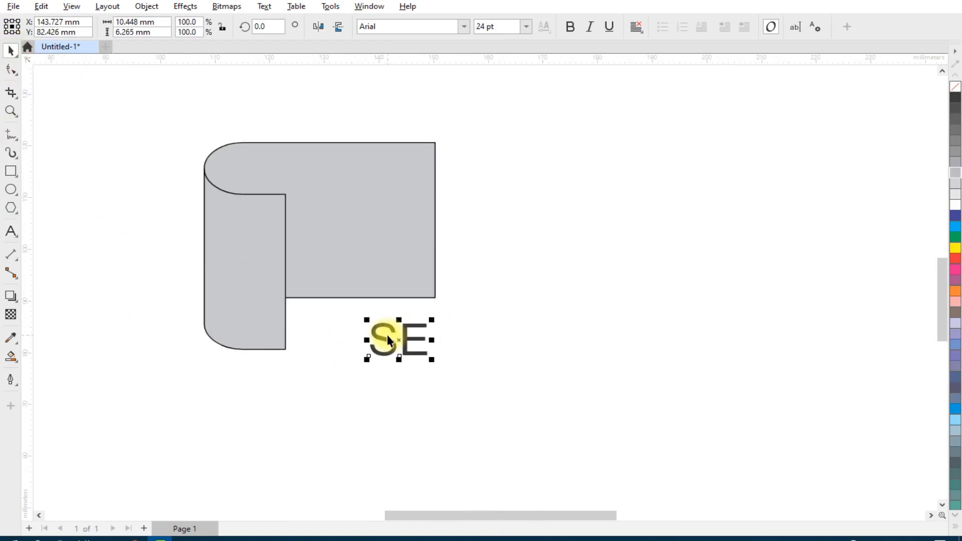
left_click(462, 28)
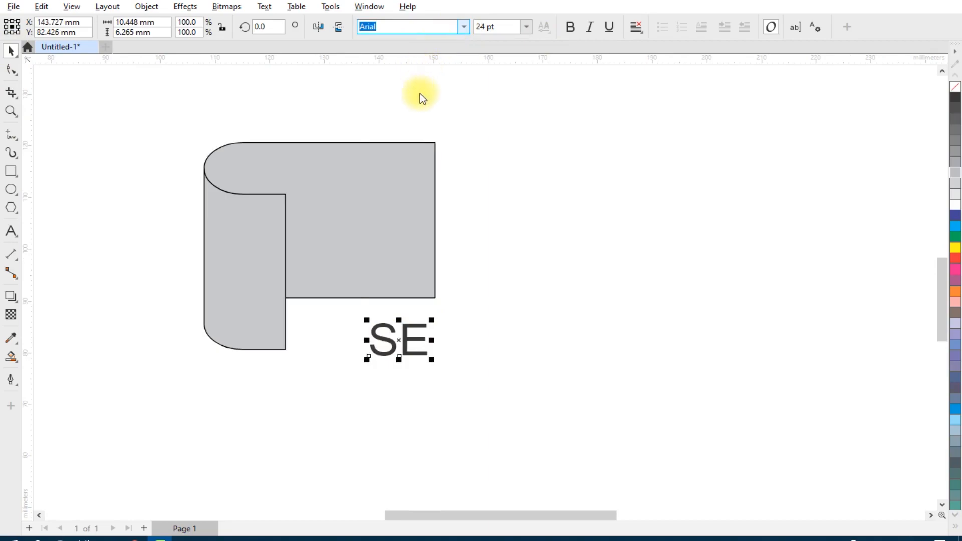
left_click(399, 64)
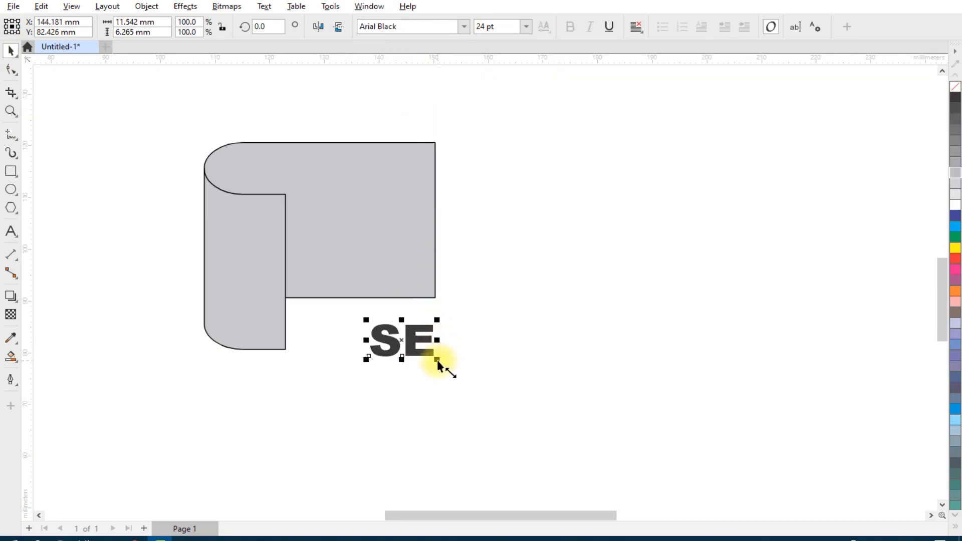
Enlarge the SE text to about 98 pt and move it over the lower right of the large grey shape.
left_click_drag(436, 359, 626, 457)
left_click_drag(545, 432, 477, 272)
left_click_drag(414, 285, 442, 280)
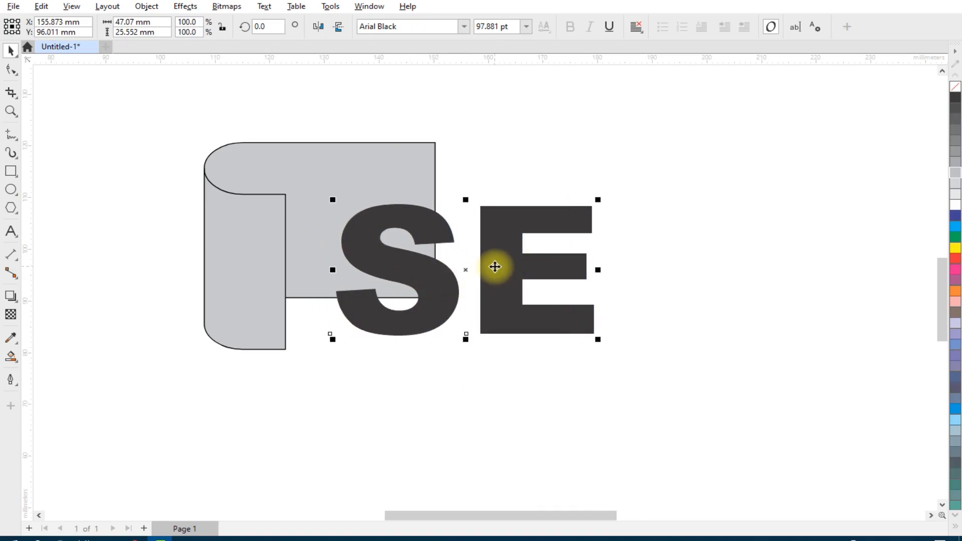
Break the SE text apart into single letters and convert the S and the E to curves.
key("ctrl+k")
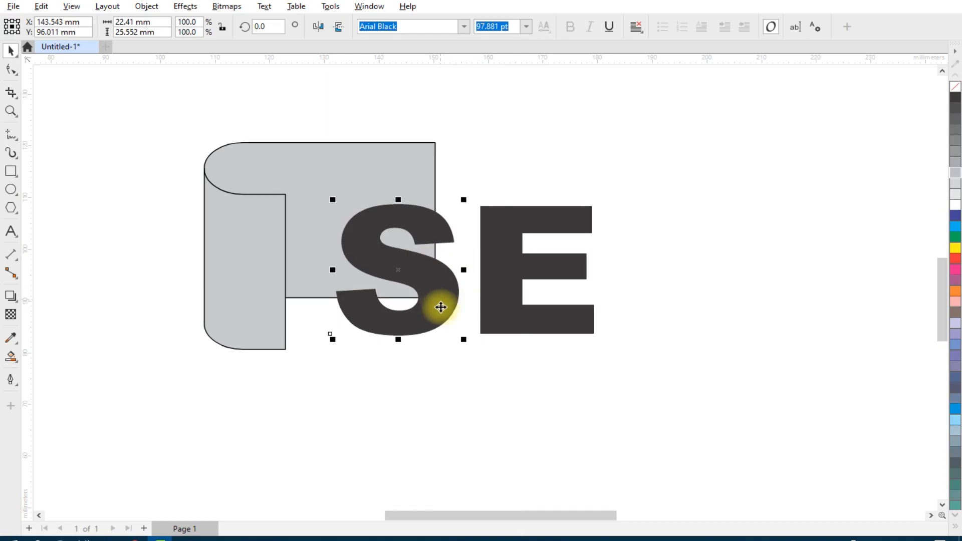
key("ctrl+q")
left_click(507, 290)
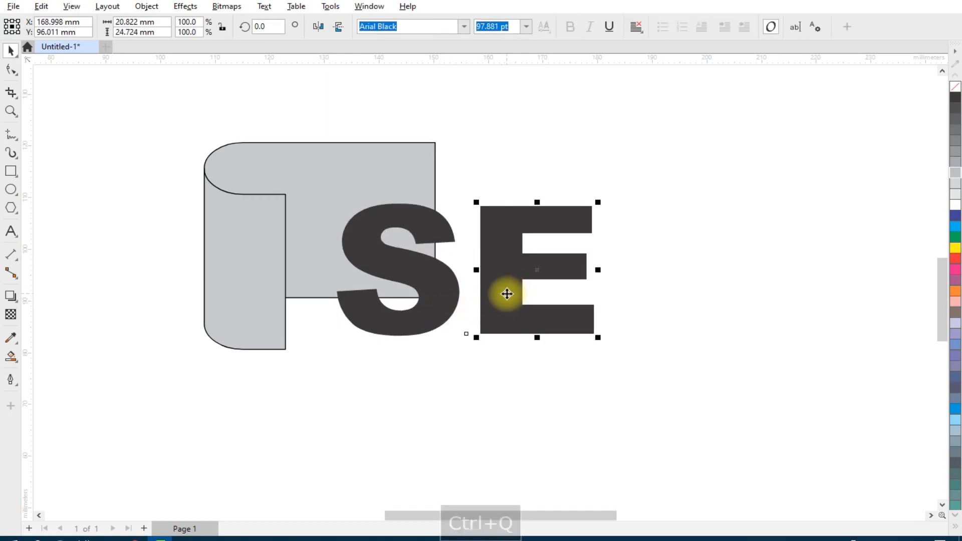
key("ctrl+q")
left_click(465, 373)
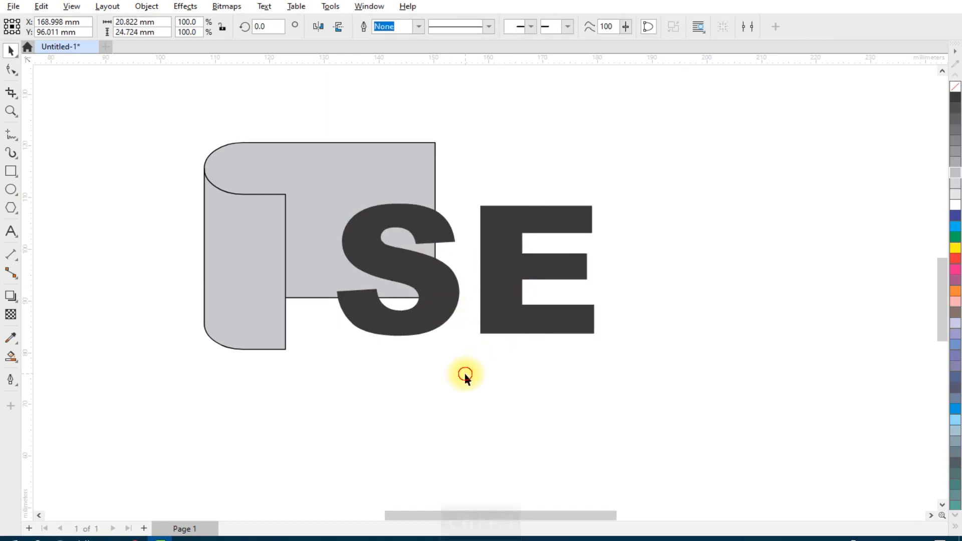
Lock the proportions and set the letter S's height to 30 mm, keeping the letter in its place.
left_click(440, 296)
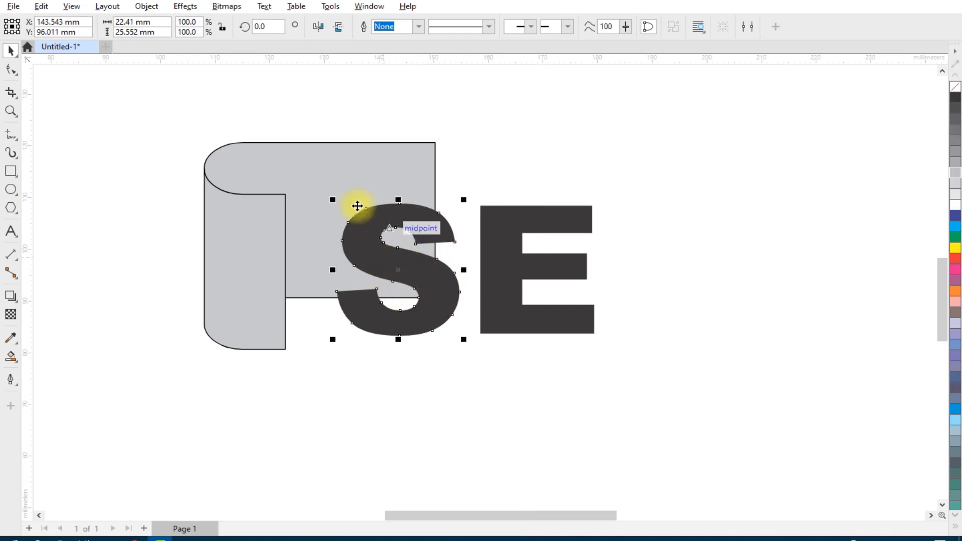
left_click(222, 27)
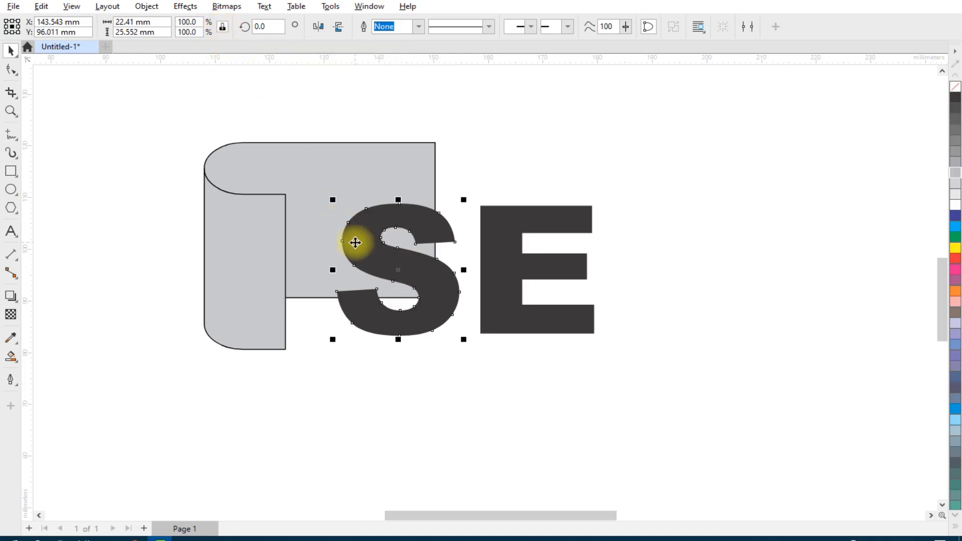
left_click(128, 32)
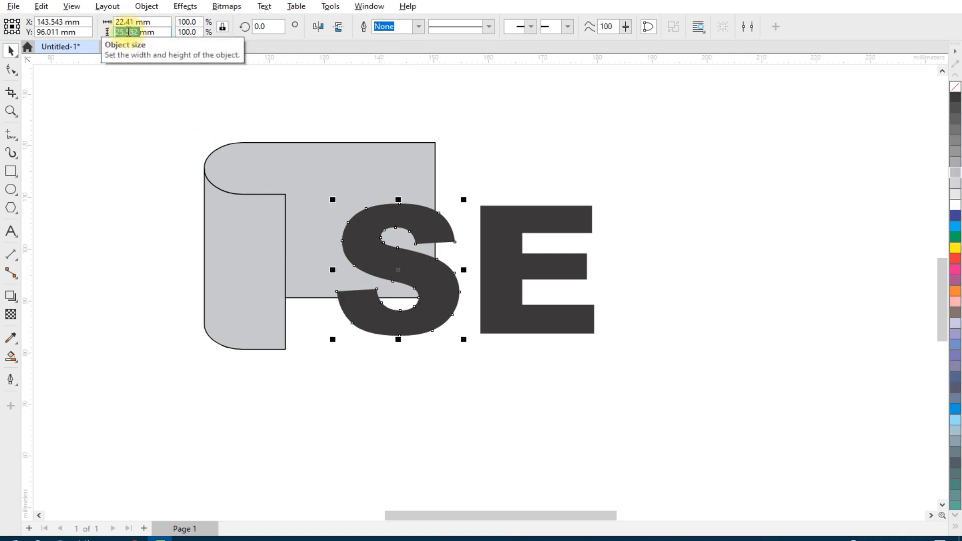
type("30")
key("Return")
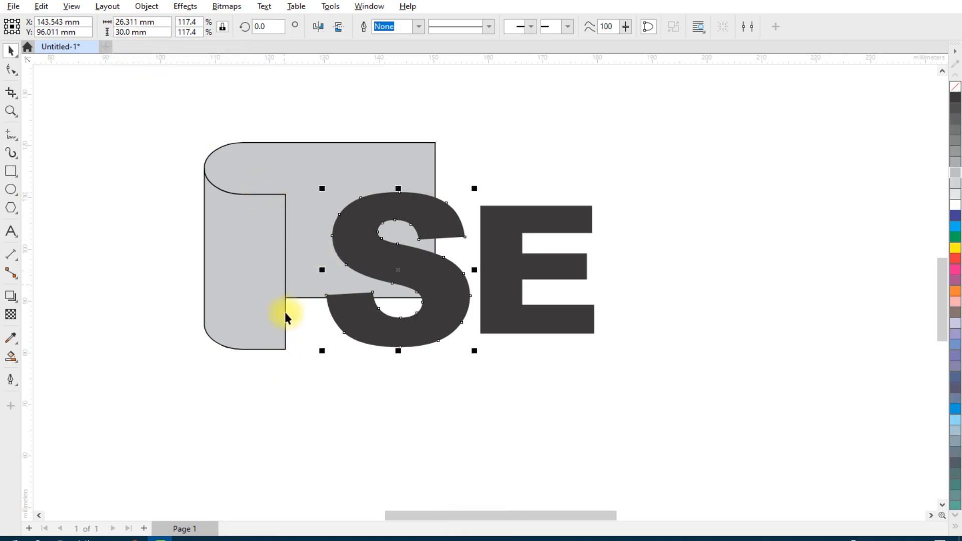
left_click_drag(428, 274, 404, 283)
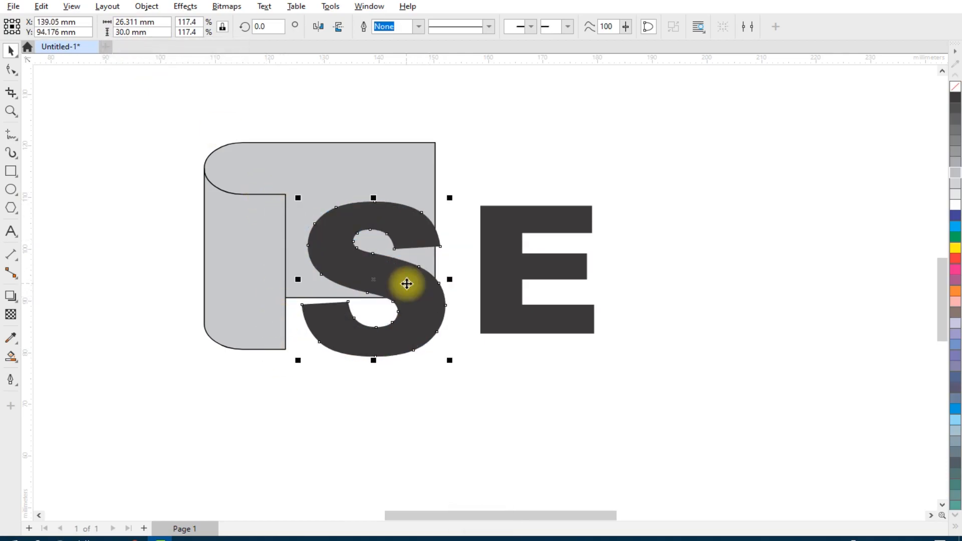
key("ctrl+z")
Repeat the resize on the letter E for a 30 mm height and move it clear of the S.
left_click(493, 234)
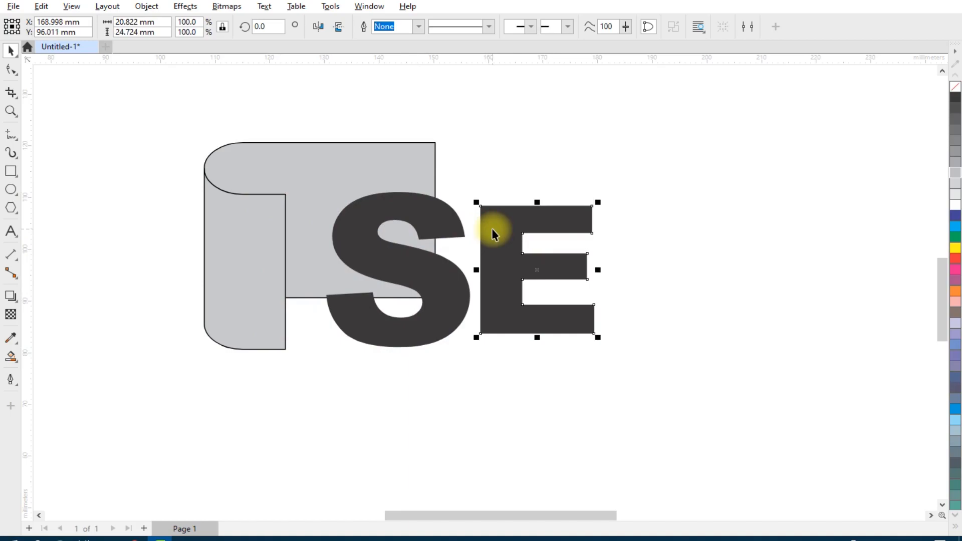
key("ctrl+r")
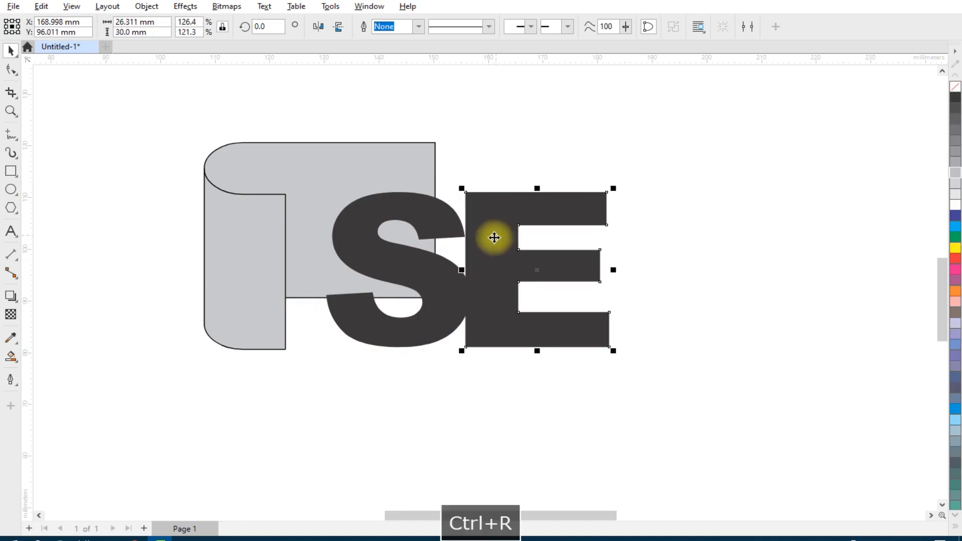
left_click_drag(494, 234, 524, 224)
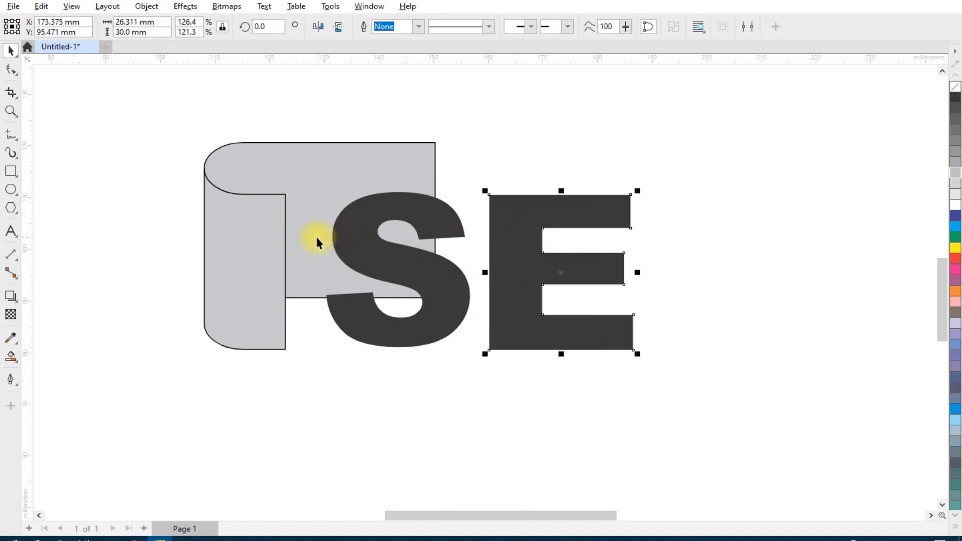
Align the letter S to the narrow tab's right and bottom edges, and move the letter E farther off to the upper right.
scroll(316, 242, "up", 1)
left_click_drag(378, 243, 349, 260)
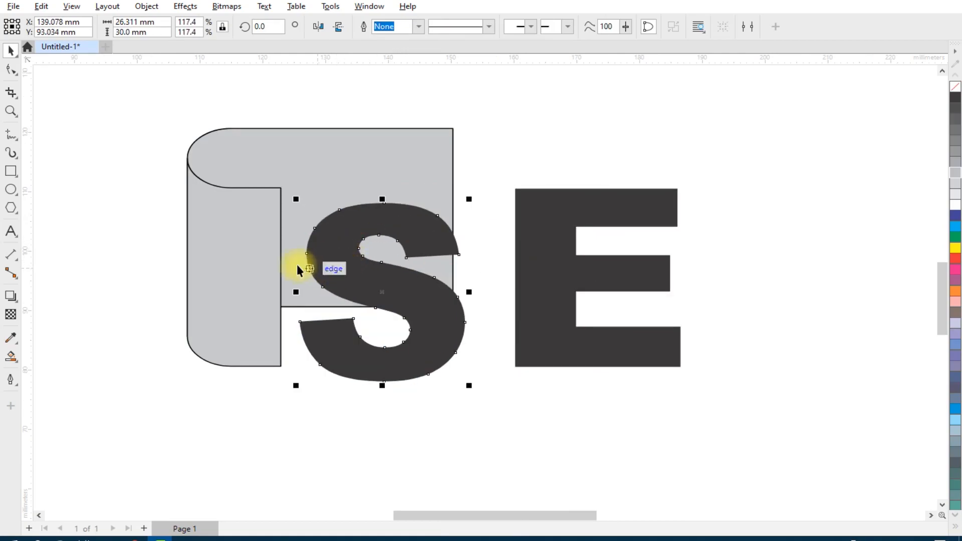
left_click(259, 235, "shift")
scroll(262, 237, "up", 2)
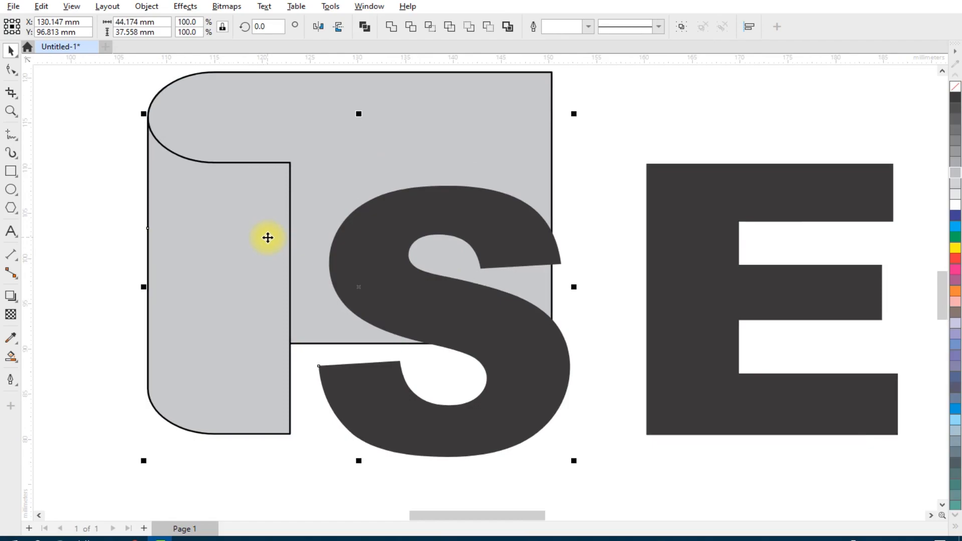
key("r")
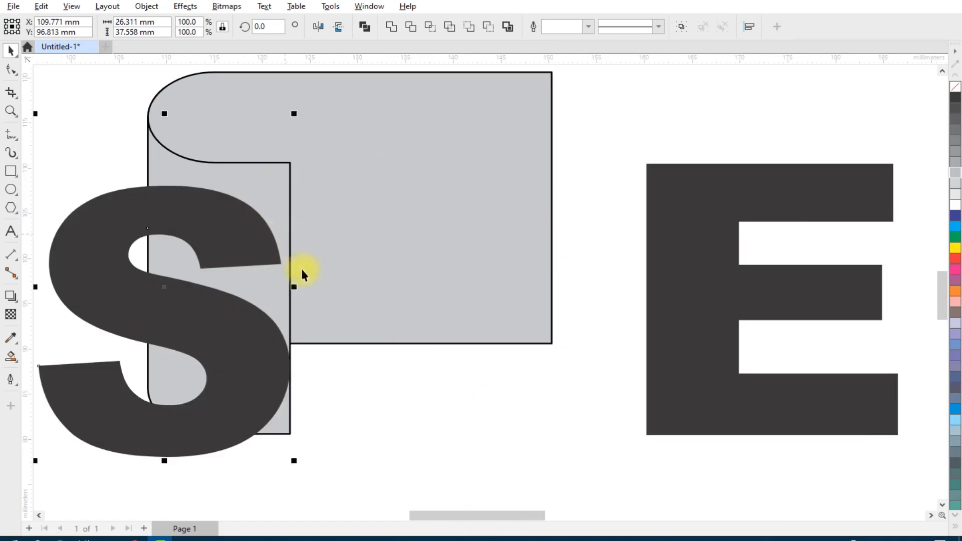
key("b")
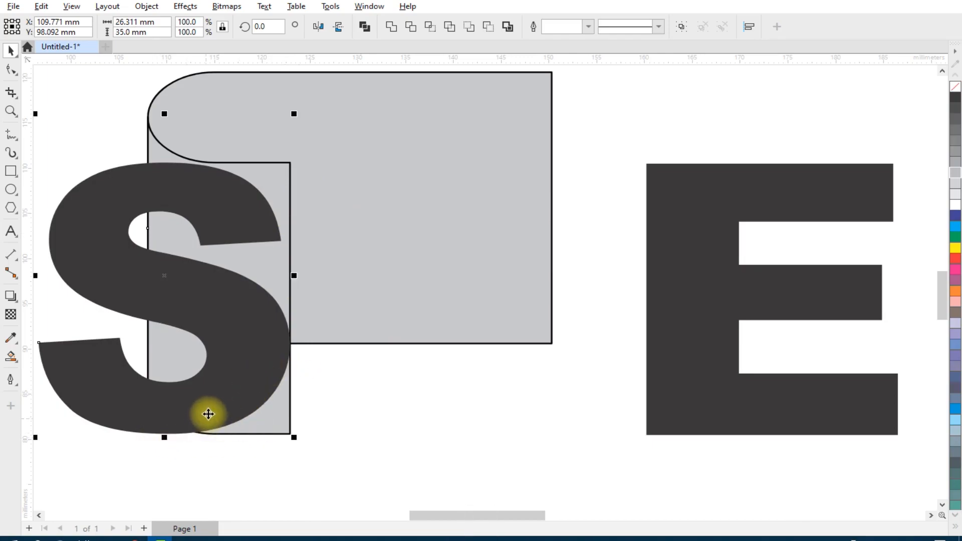
scroll(442, 381, "down", 1)
left_click(365, 448)
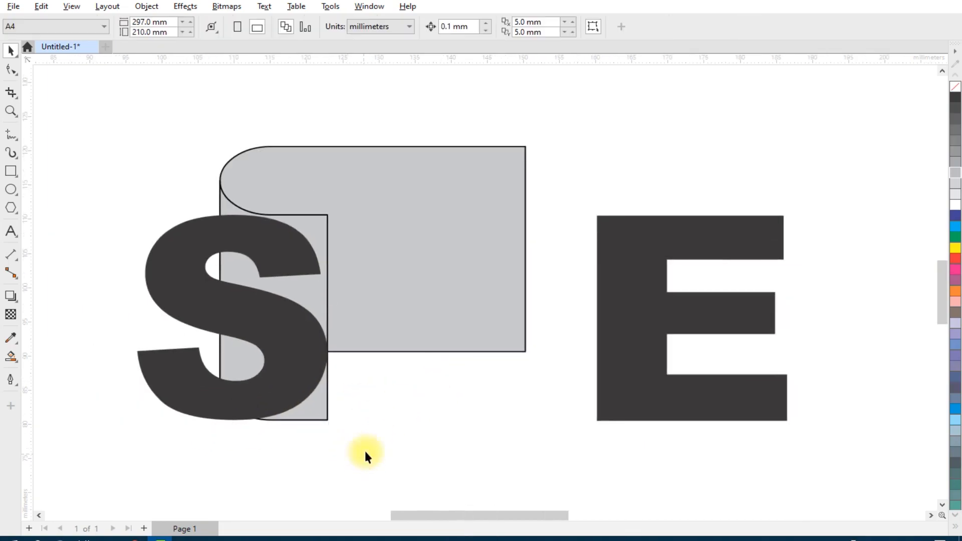
left_click_drag(613, 321, 807, 182)
Flip the letter S over to the right side of the narrow tab's edge and mirror it horizontally so it reads correctly.
left_click(220, 306)
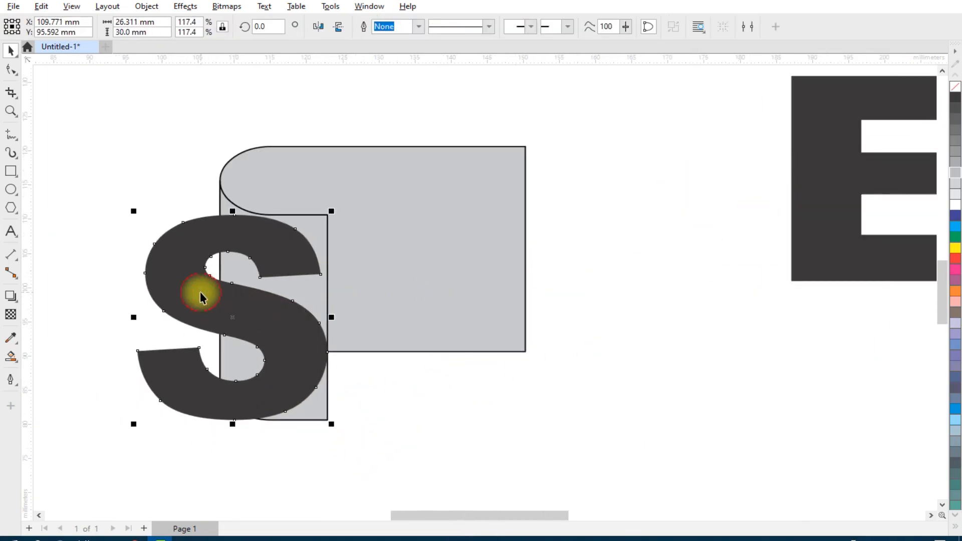
left_click_drag(132, 318, 378, 331)
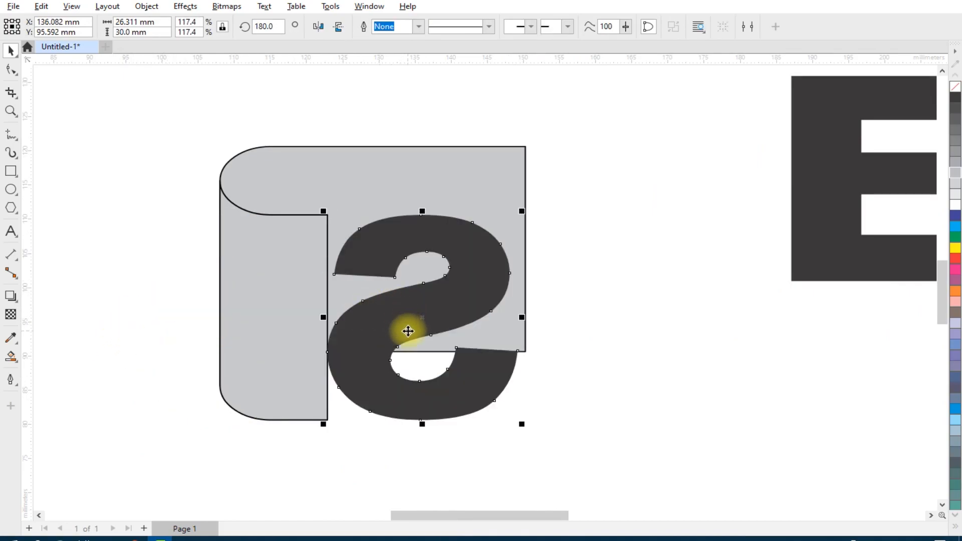
scroll(403, 321, "up", 1)
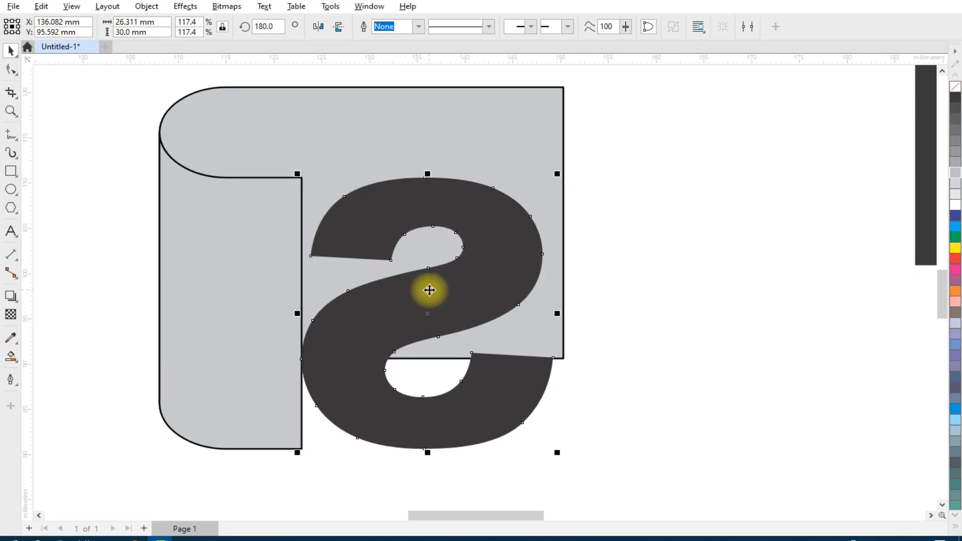
left_click(318, 28)
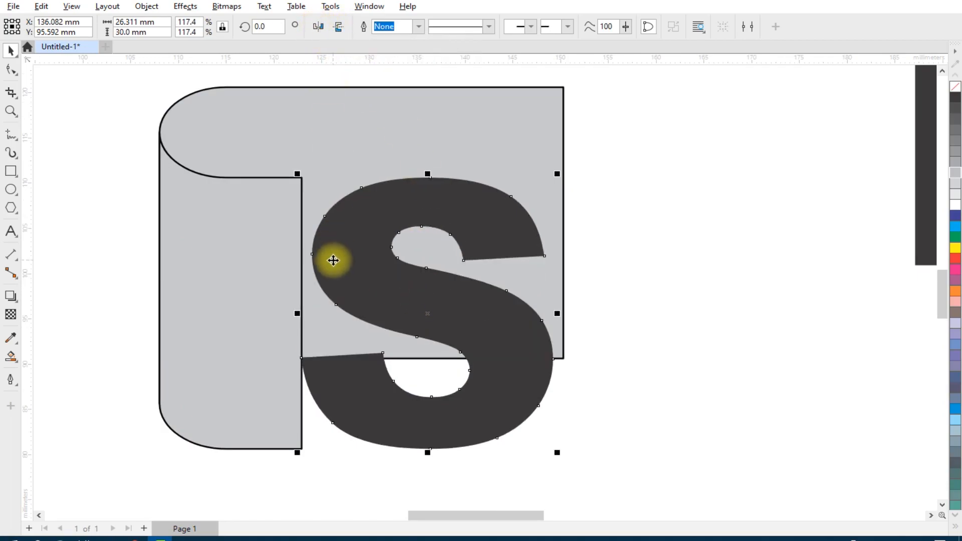
scroll(327, 262, "down", 1)
scroll(328, 262, "up", 1)
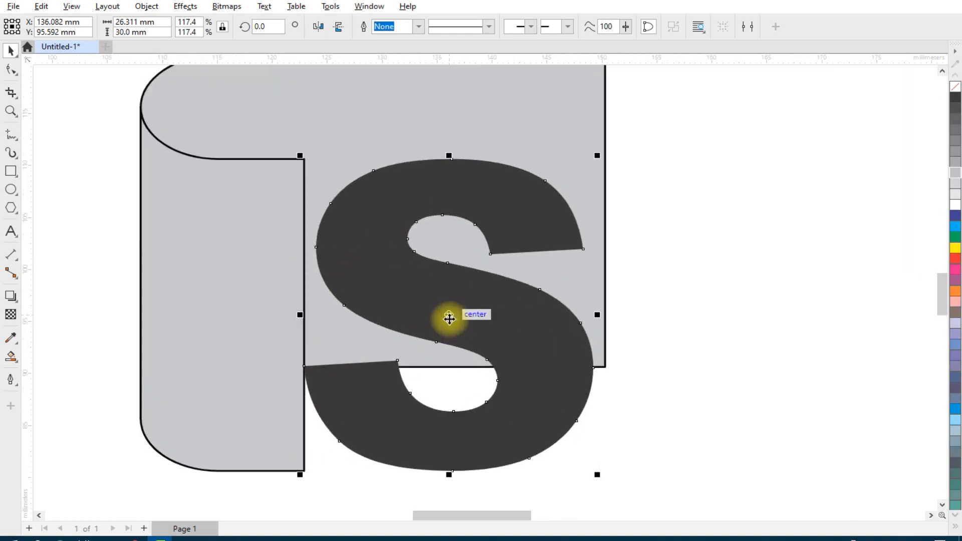
Move the letter S about 1.6 mm left over the tab and draw horizontal lines about 26 and 27 mm long along its upper and lower edges.
left_click_drag(450, 316, 433, 316)
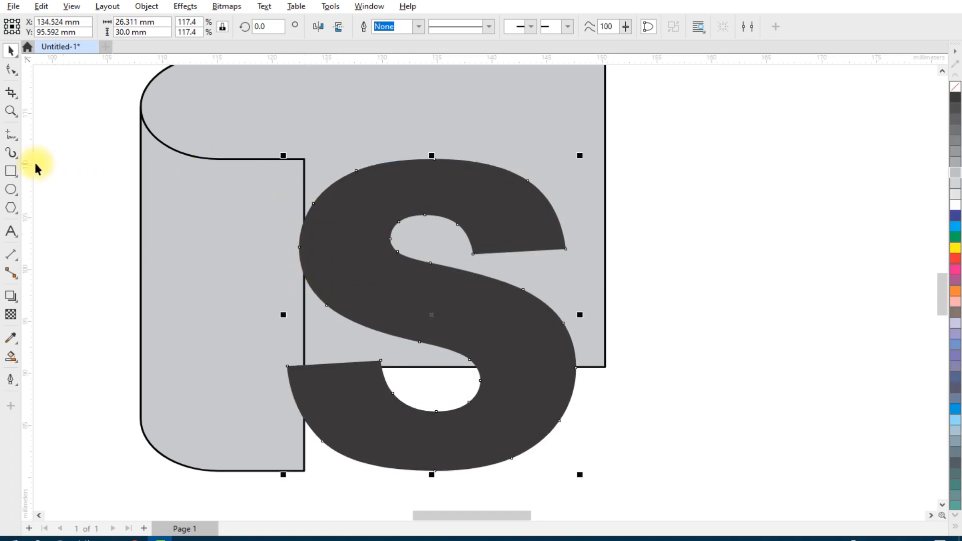
left_click(11, 134)
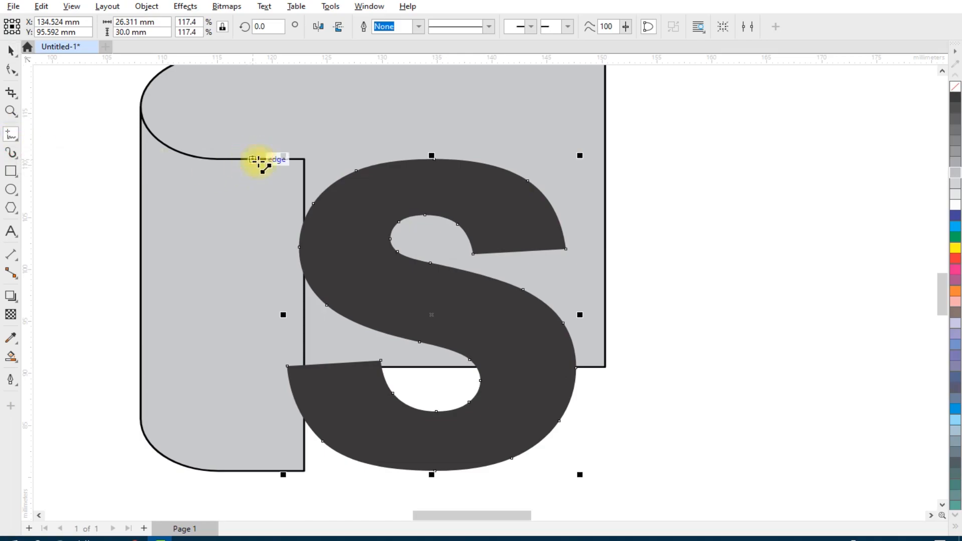
left_click(257, 160)
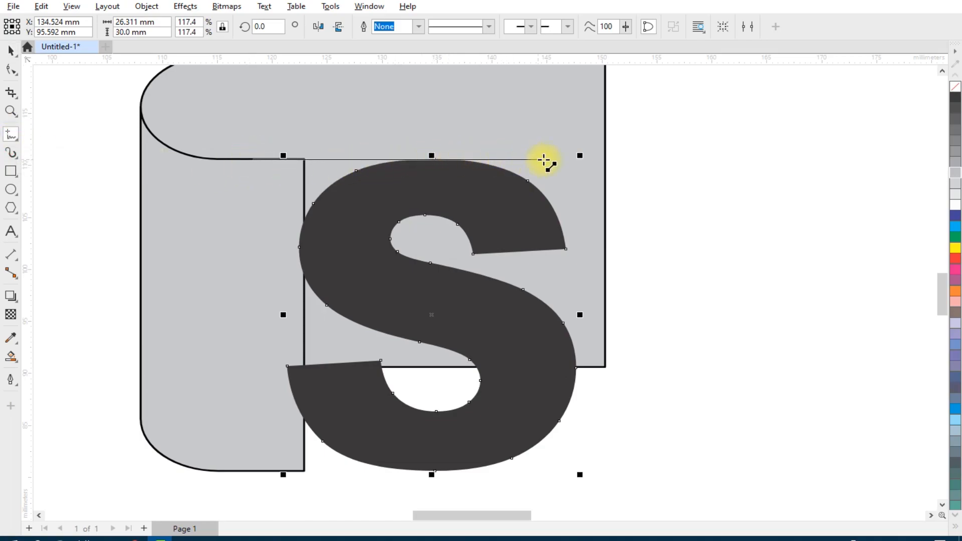
left_click(543, 160, "ctrl")
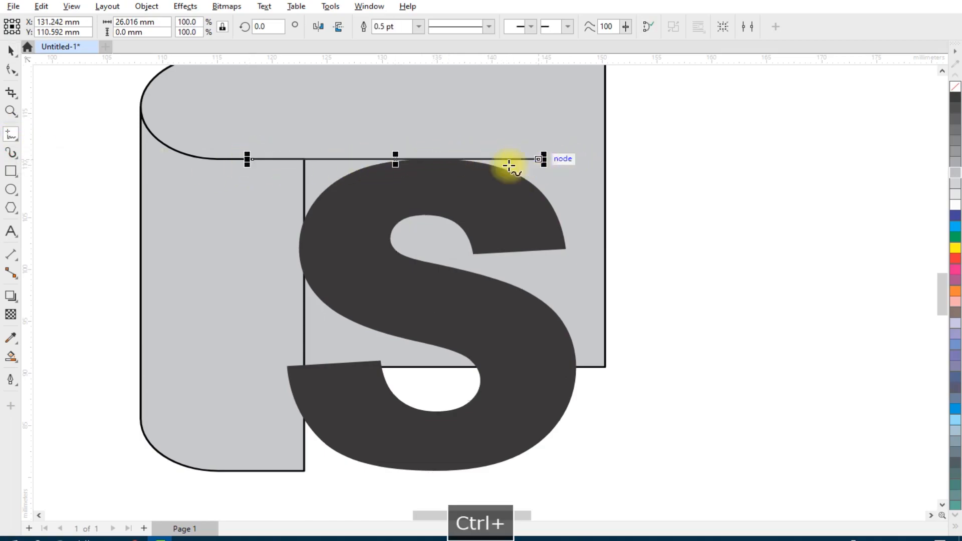
left_click(261, 471)
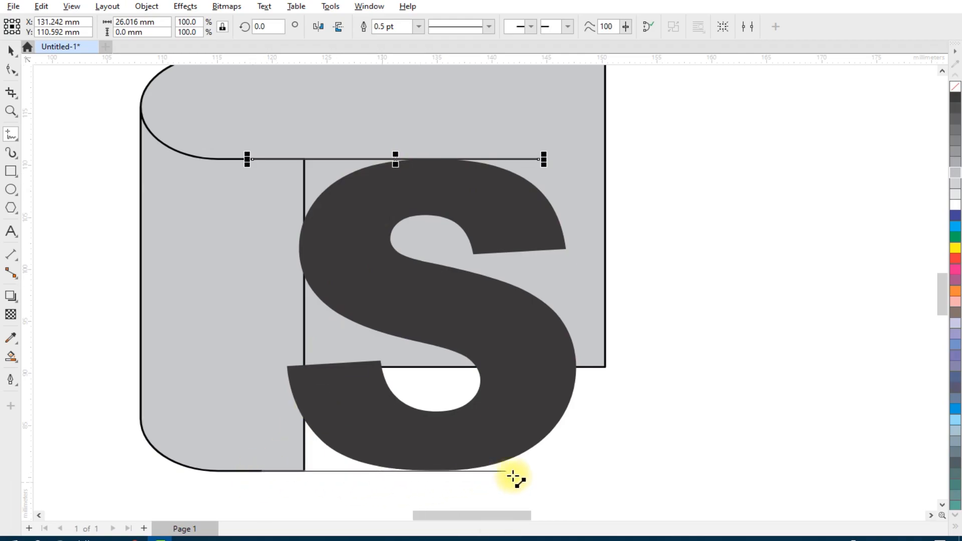
left_click(561, 471, "ctrl")
key("space")
scroll(401, 251, "down", 1)
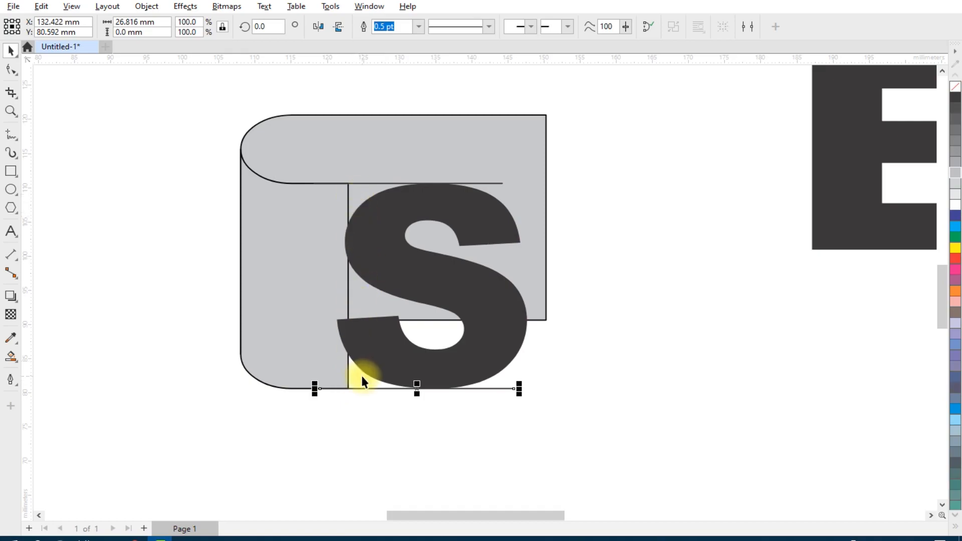
Smart-fill the upper and lower corner gaps between the narrow tab and the letter S with light blue.
left_click(10, 356)
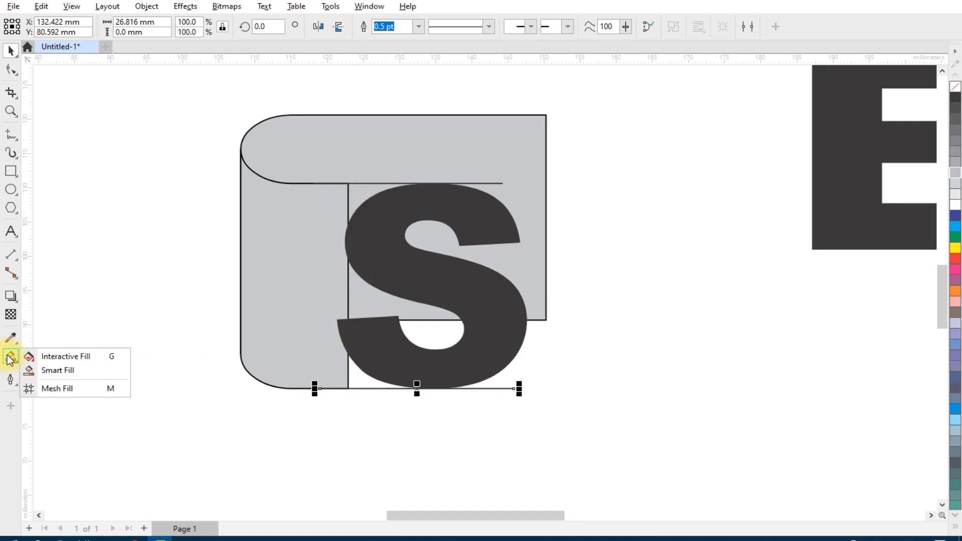
left_click(59, 369)
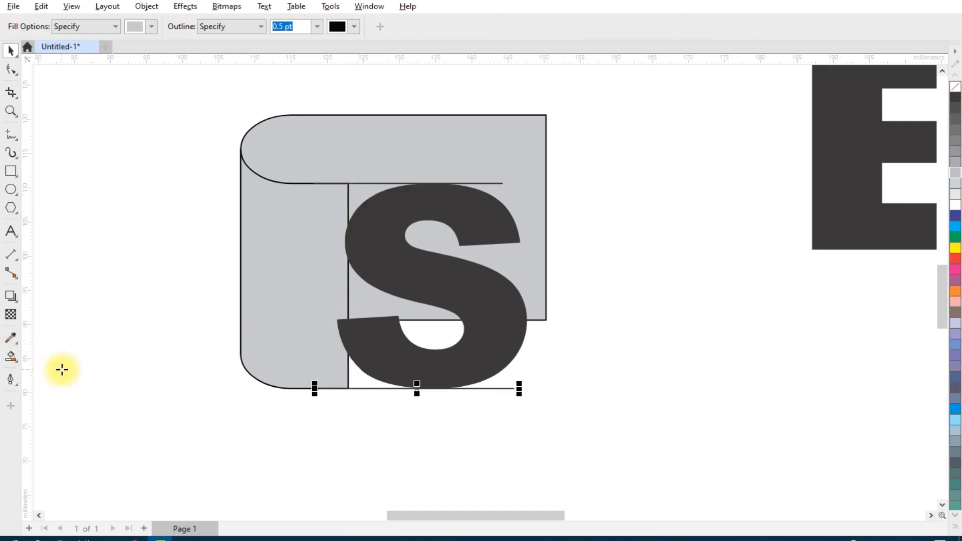
left_click(151, 27)
left_click(170, 94)
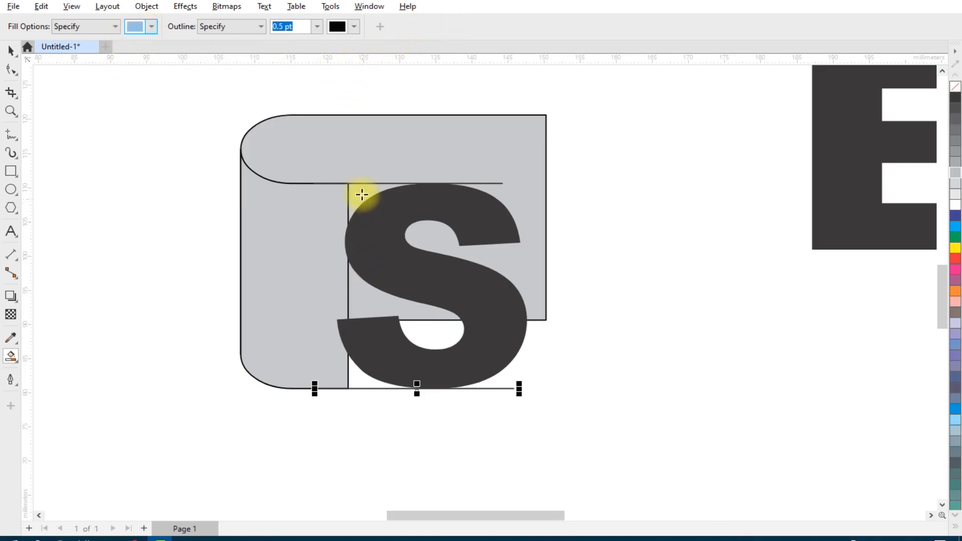
left_click(360, 192)
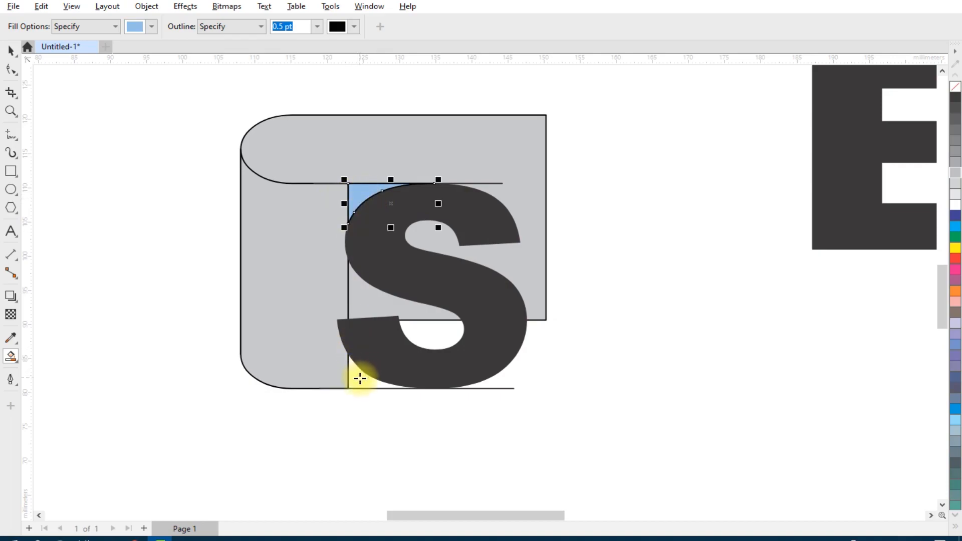
left_click(359, 379)
scroll(377, 357, "up", 1)
scroll(365, 376, "down", 1)
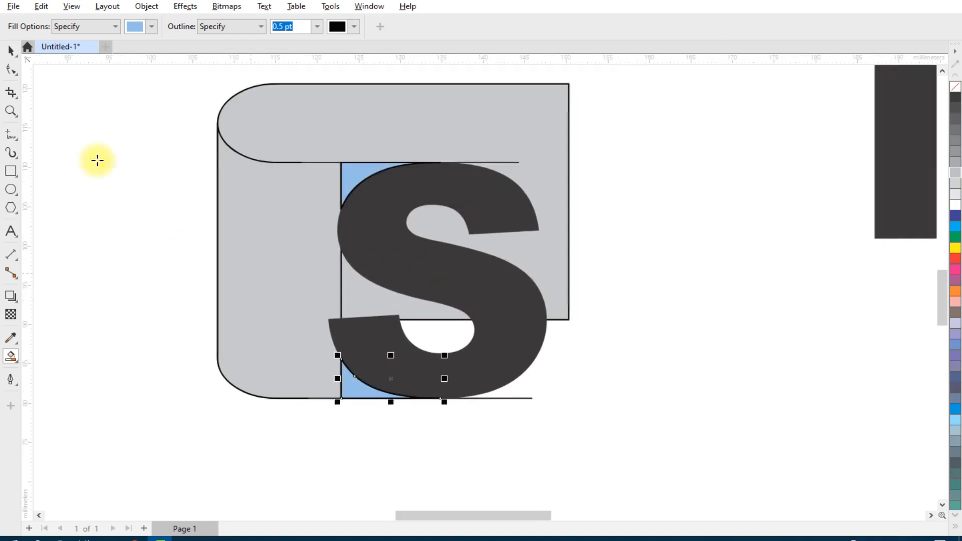
Try to weld the two light blue corner pieces, the letter S and the narrow tab into one shape.
left_click(11, 50)
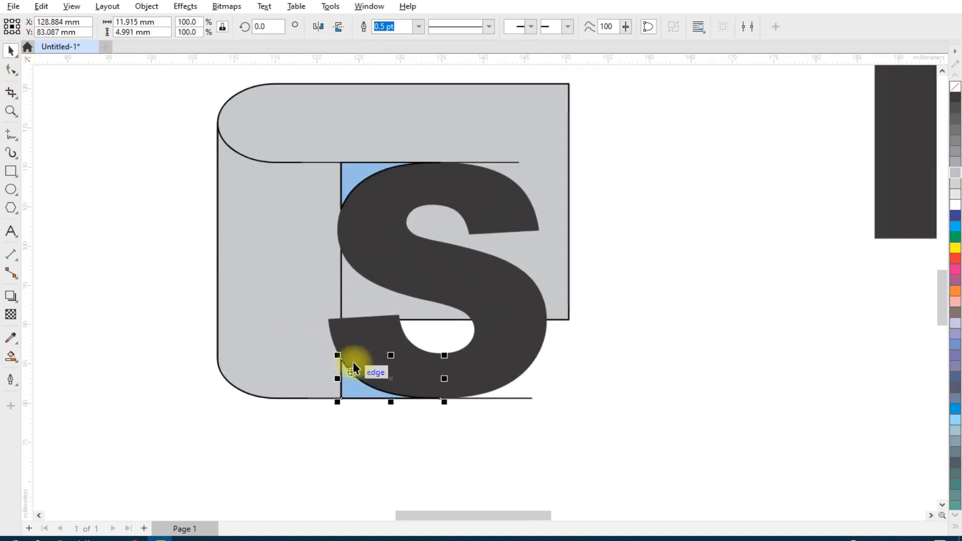
left_click(353, 173, "shift")
scroll(505, 266, "down", 1)
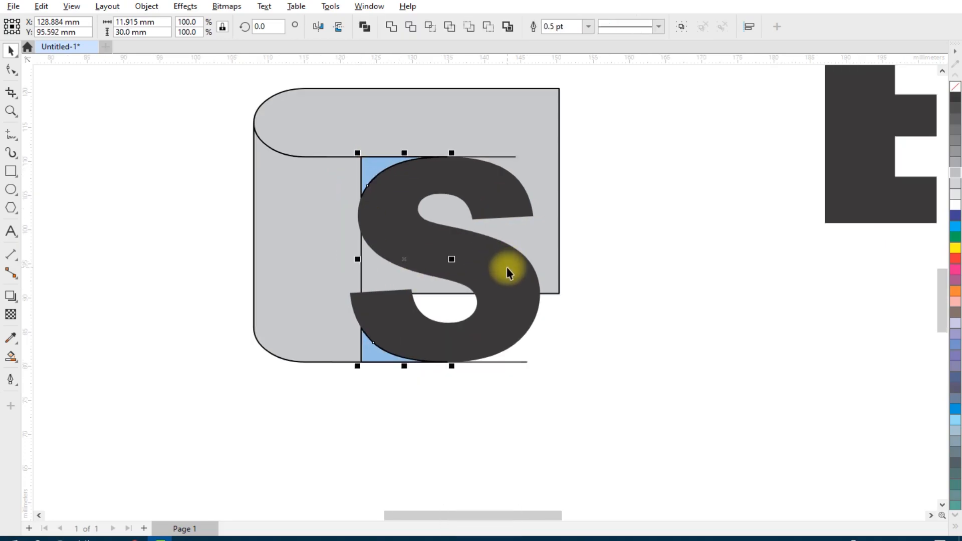
left_click(506, 272, "shift")
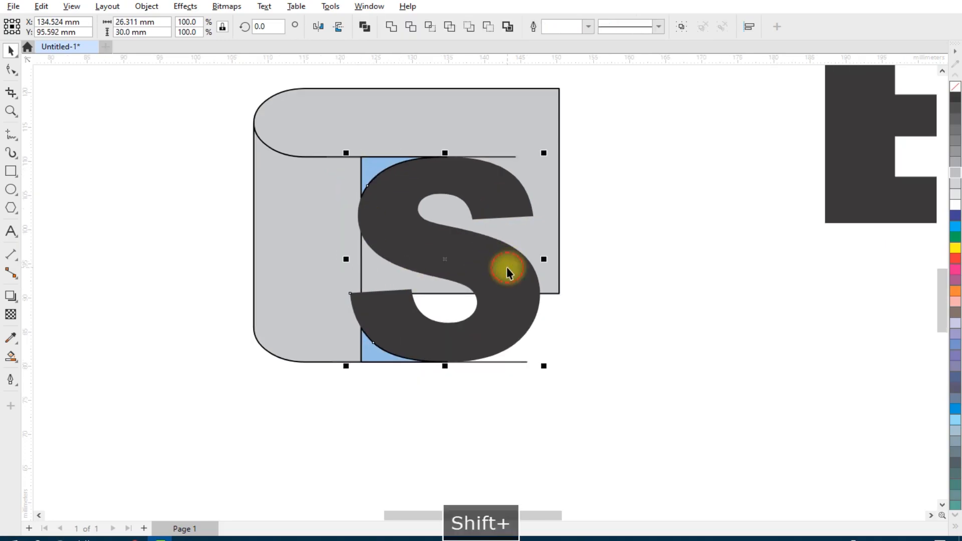
left_click(293, 246, "shift")
scroll(333, 228, "up", 2)
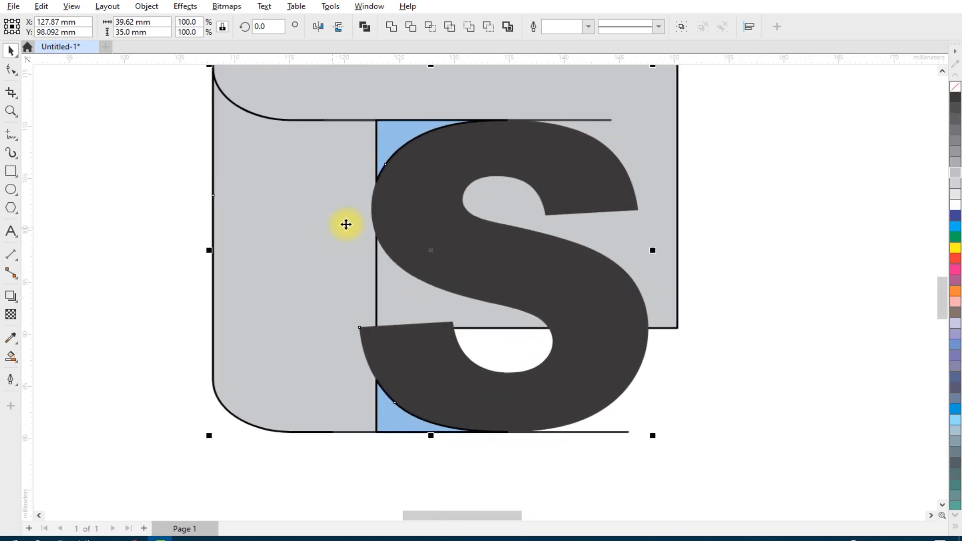
left_click(391, 26)
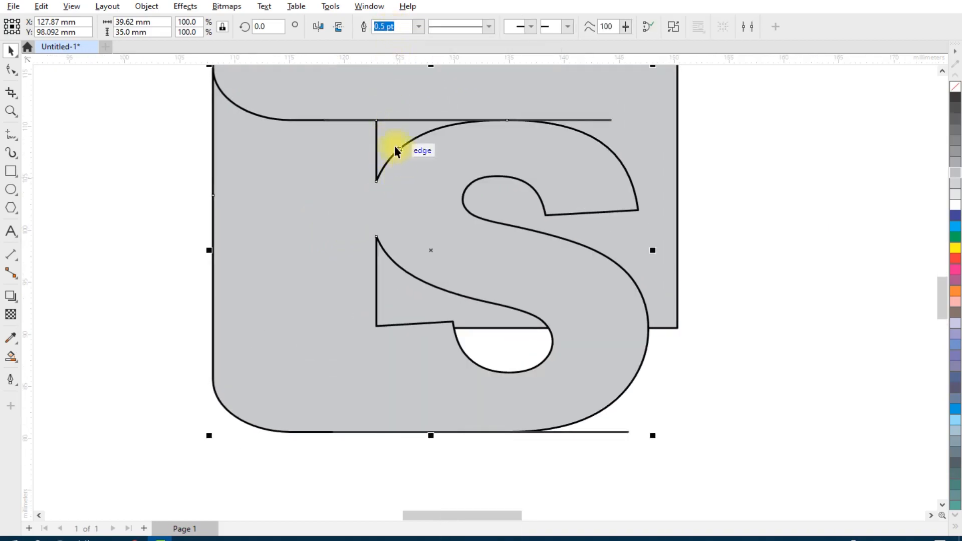
Move the welded shape off to the lower left for inspection, and undo both the move and the weld.
scroll(500, 120, "down", 1)
left_click_drag(455, 122, 191, 261)
scroll(167, 265, "up", 1)
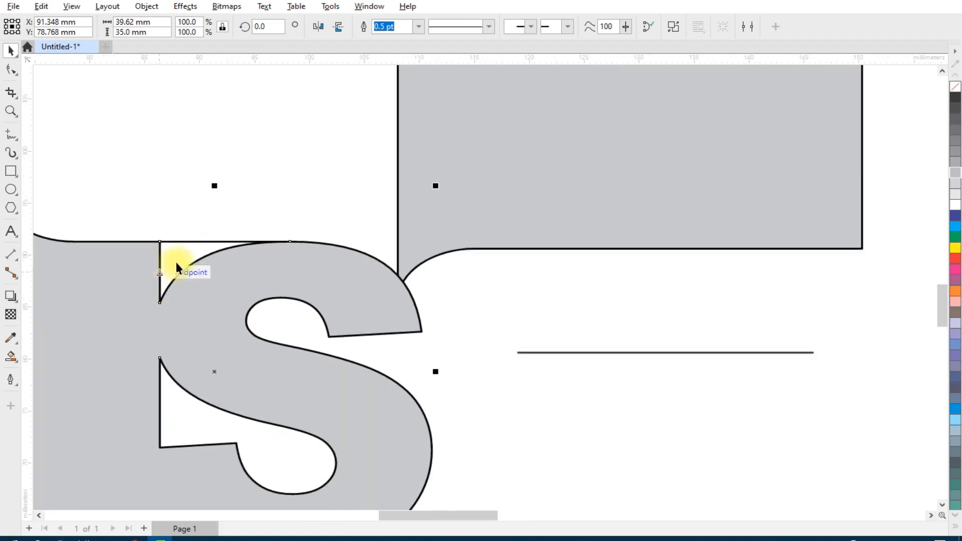
key("ctrl+z")
scroll(333, 253, "down", 2)
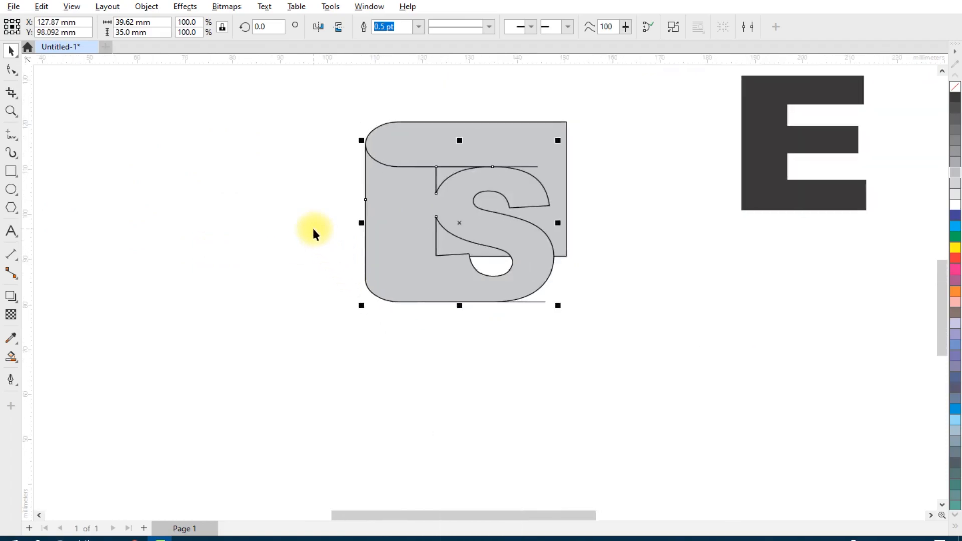
key("ctrl+z")
left_click(351, 181)
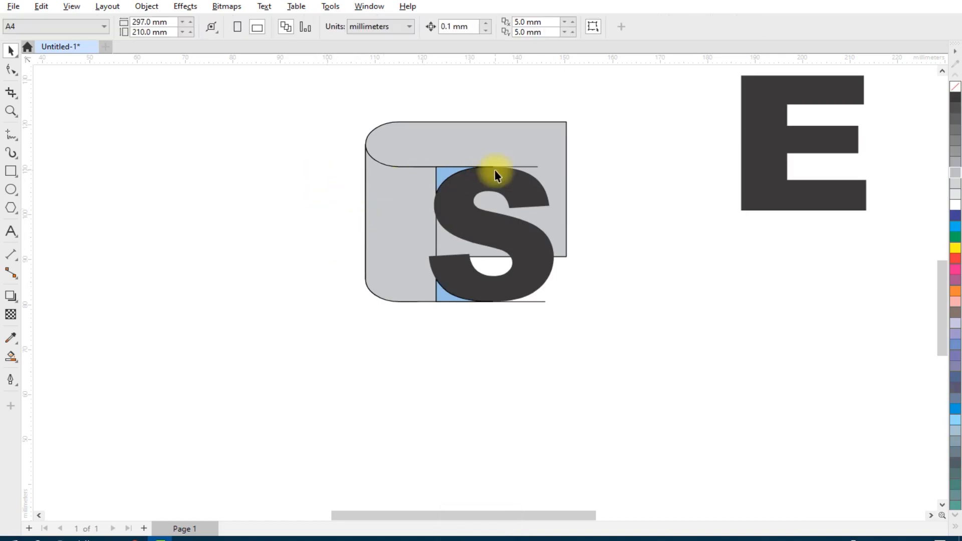
Reshape the curved edge of the upper light blue corner piece so that it overlaps the letter S.
scroll(485, 168, "up", 2)
left_click(364, 172)
scroll(363, 175, "up", 1)
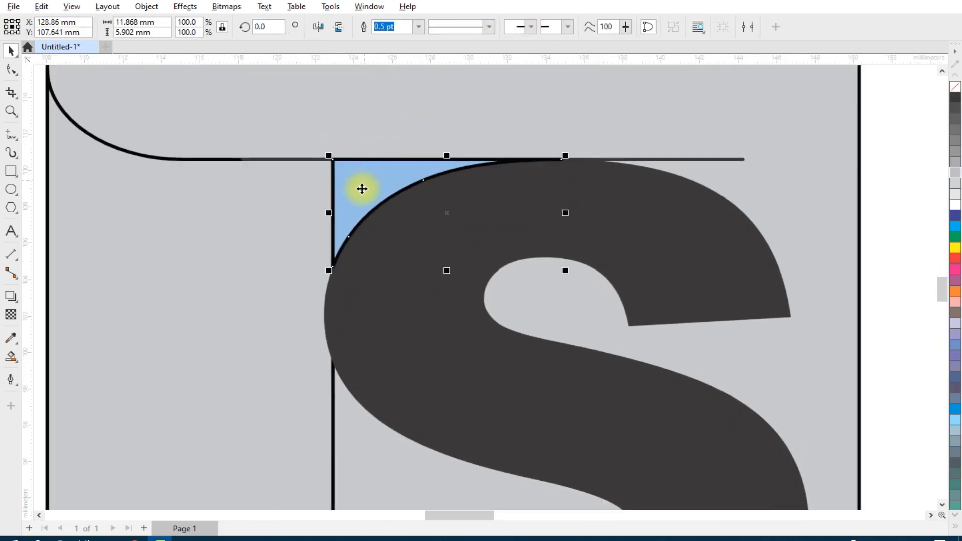
left_click(14, 72)
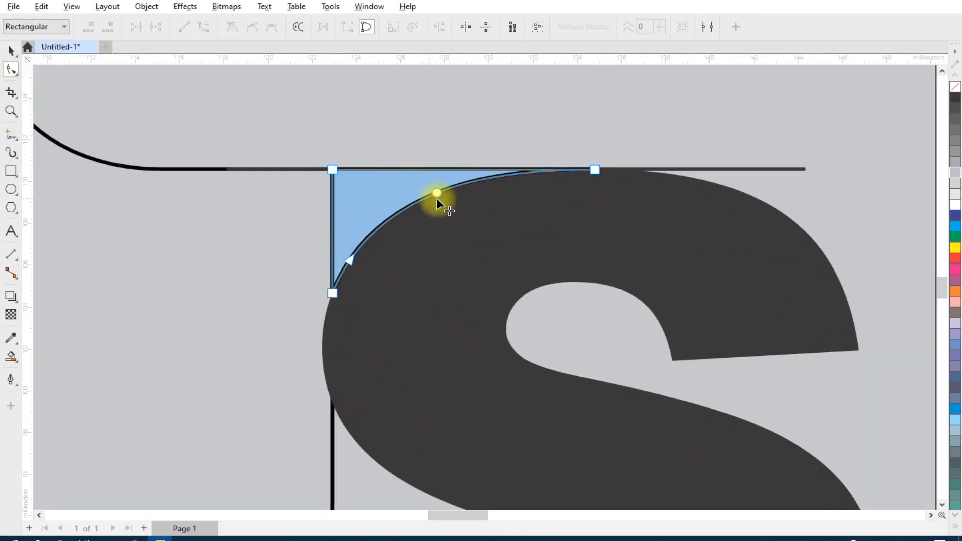
left_click_drag(437, 194, 449, 215)
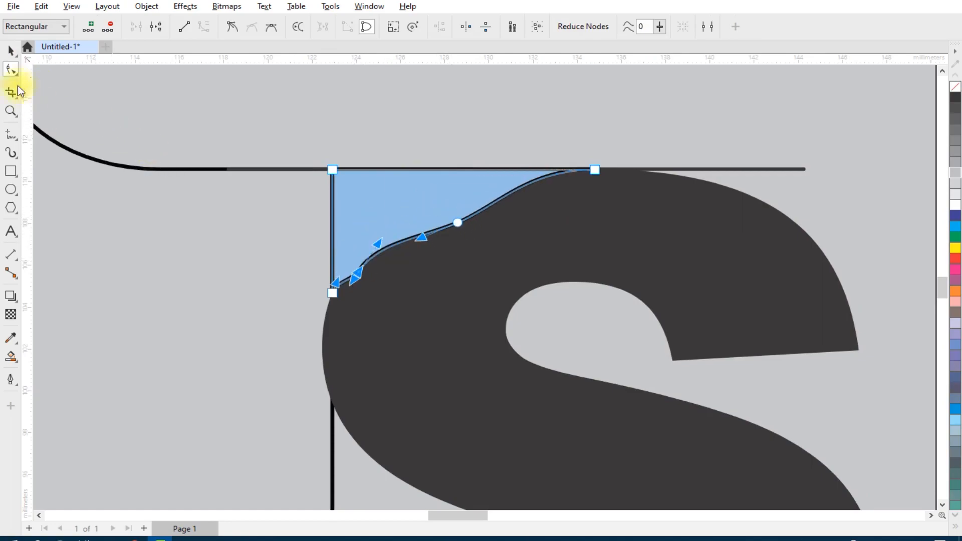
Weld both light blue corner pieces, the letter S and the narrow tab into one shape, and move it to the lower left clear of the rest.
left_click(11, 50)
scroll(499, 186, "down", 1)
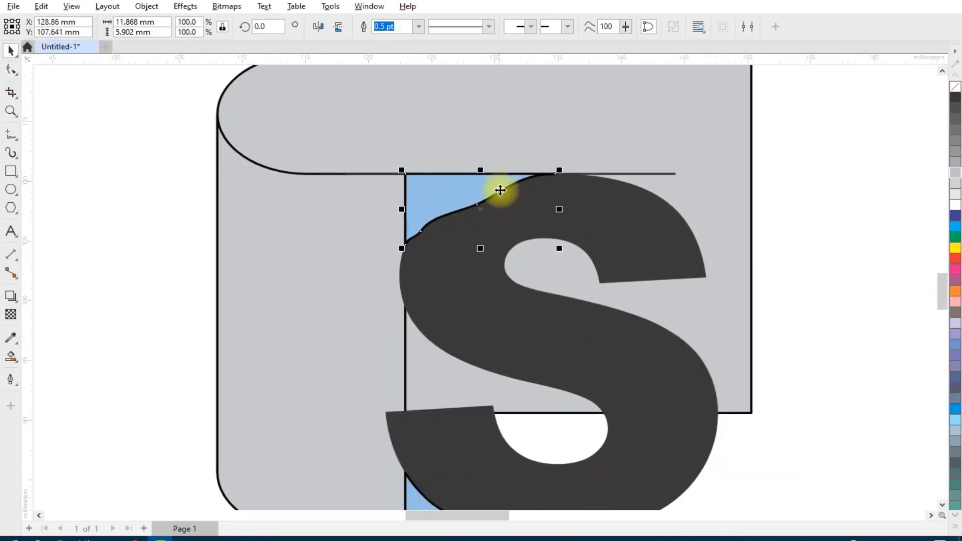
left_click(663, 220, "shift")
scroll(534, 215, "down", 1)
left_click(466, 388, "shift")
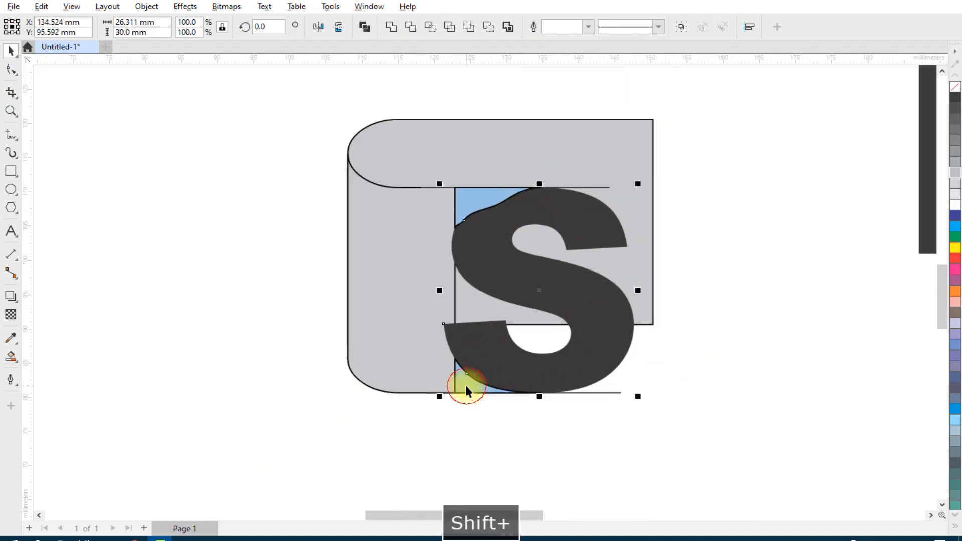
left_click(392, 325, "shift")
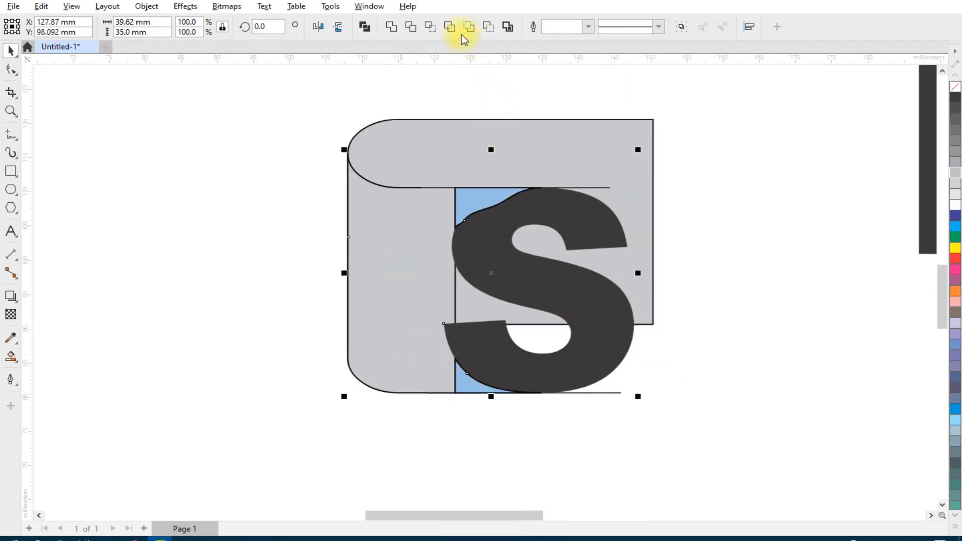
left_click(392, 28)
scroll(302, 250, "down", 1)
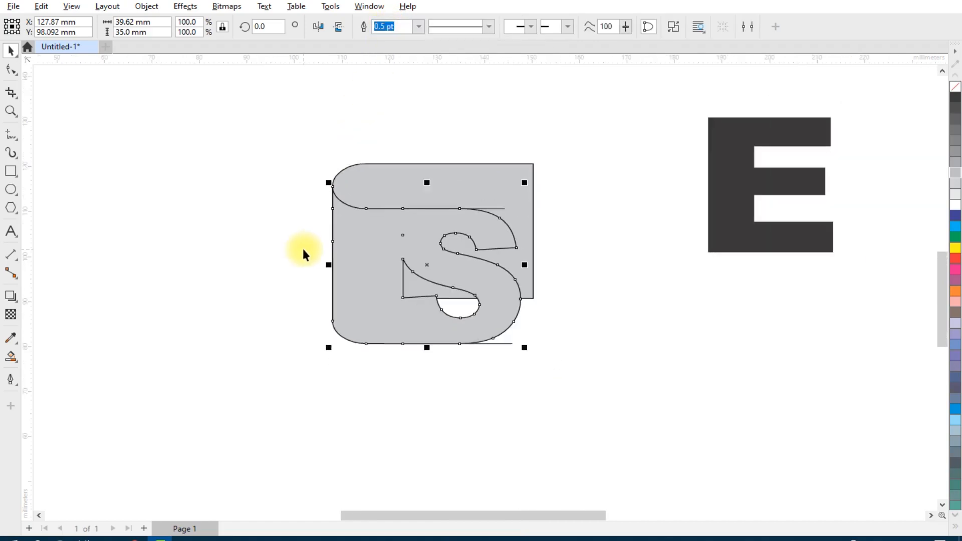
scroll(432, 187, "down", 1)
left_click_drag(429, 215, 335, 324)
scroll(316, 413, "up", 2)
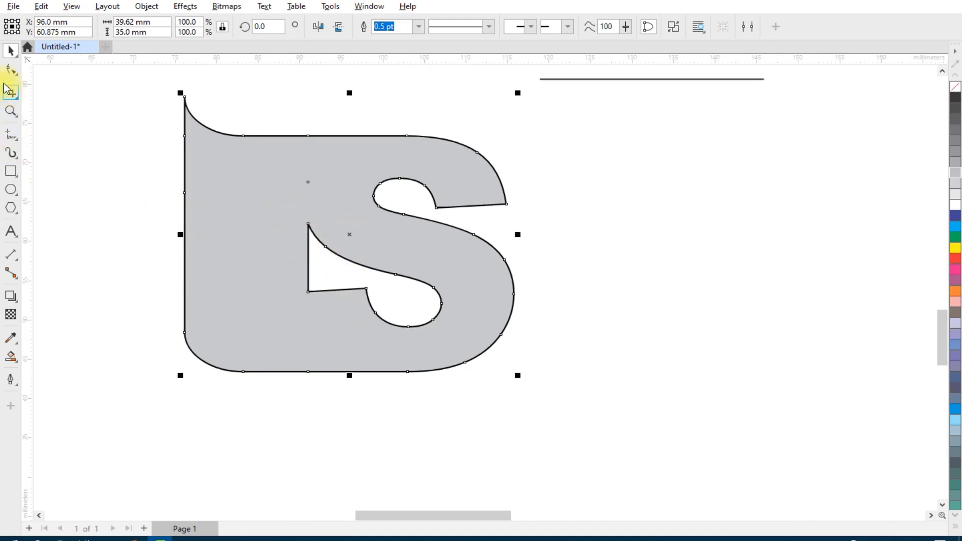
Delete the stray nodes left inside the welded shape above its sharp inner notch.
left_click(10, 70)
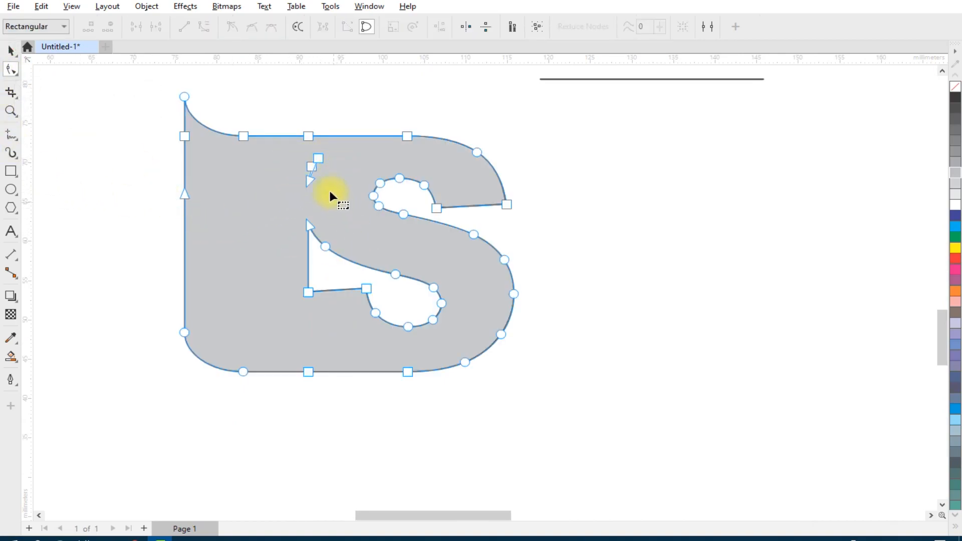
scroll(329, 190, "up", 2)
left_click_drag(339, 206, 339, 207)
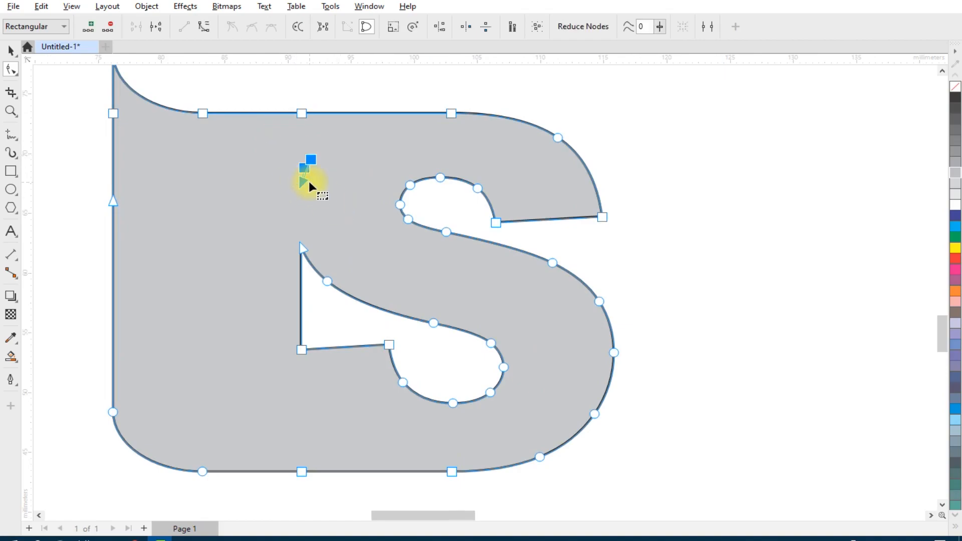
key("Delete")
scroll(325, 204, "down", 2)
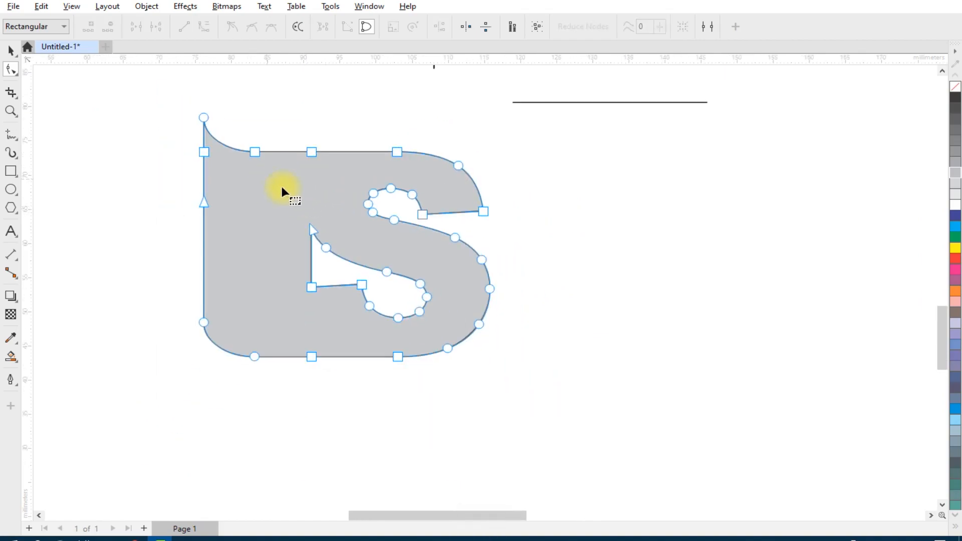
scroll(335, 215, "down", 1)
scroll(336, 215, "down", 1)
left_click(10, 50)
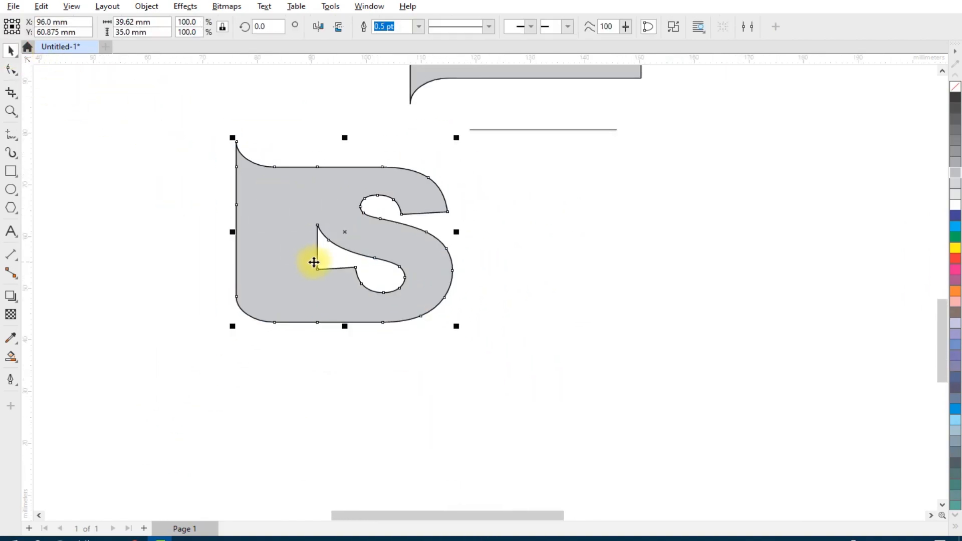
Fillet the sharp lower corner of the S shape's inner notch with a 3.0 mm radius.
scroll(321, 273, "up", 2)
scroll(333, 253, "up", 1)
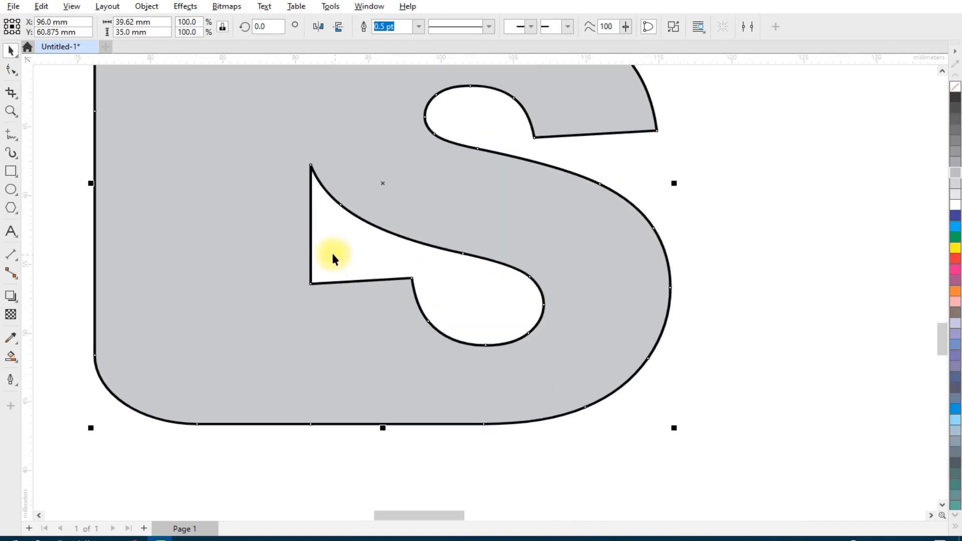
left_click(11, 69)
left_click(308, 284)
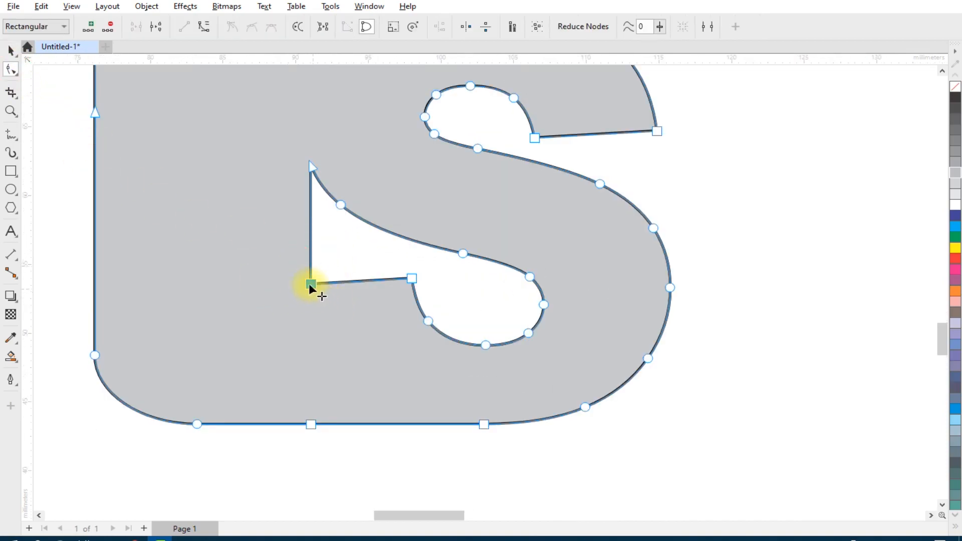
scroll(311, 276, "up", 1)
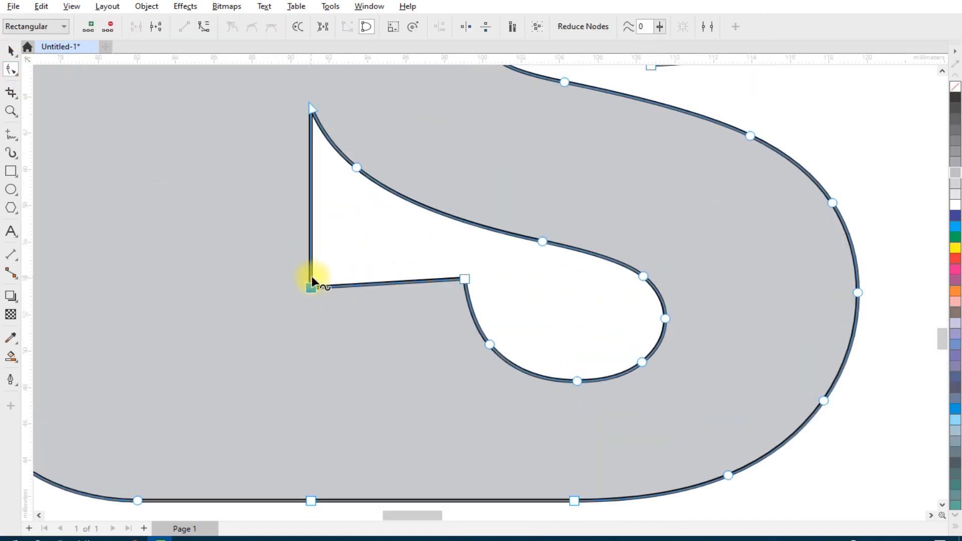
left_click(367, 6)
mouse_move(393, 176)
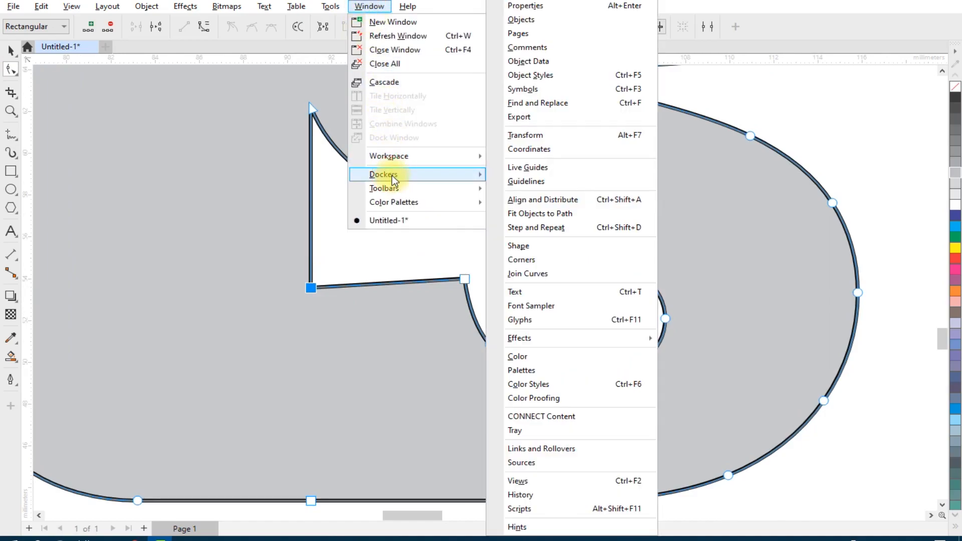
left_click(548, 259)
left_click(865, 123)
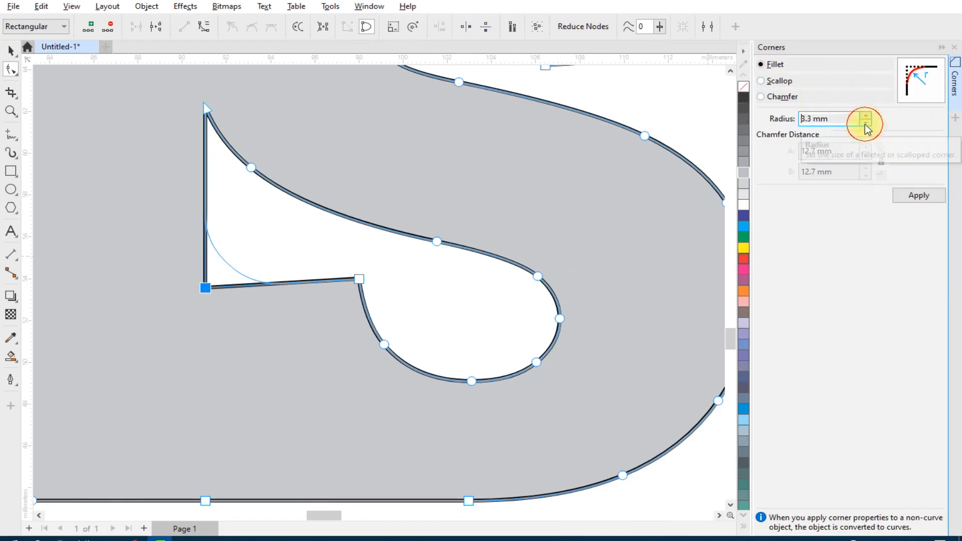
left_click(865, 123)
left_click(865, 122)
left_click(865, 123)
left_click(865, 123)
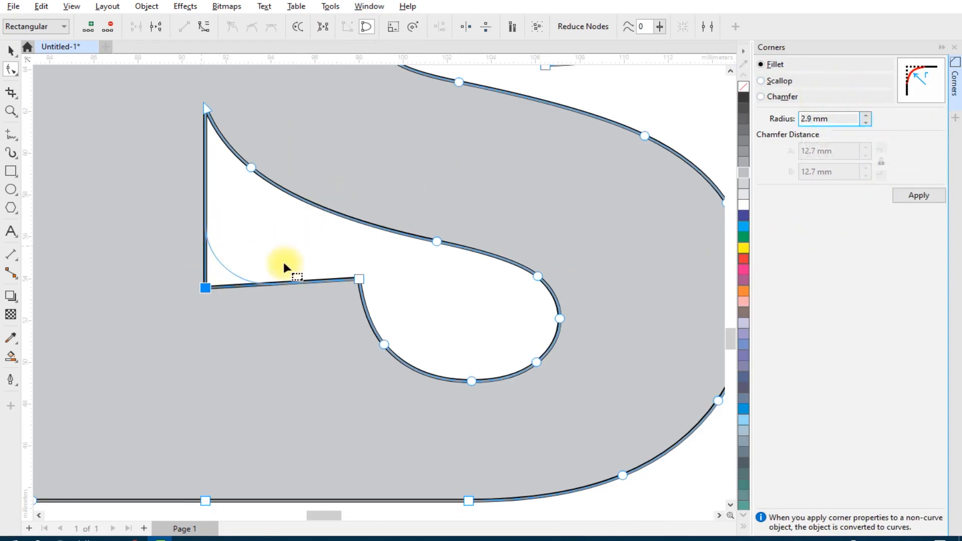
left_click(866, 116)
left_click(901, 195)
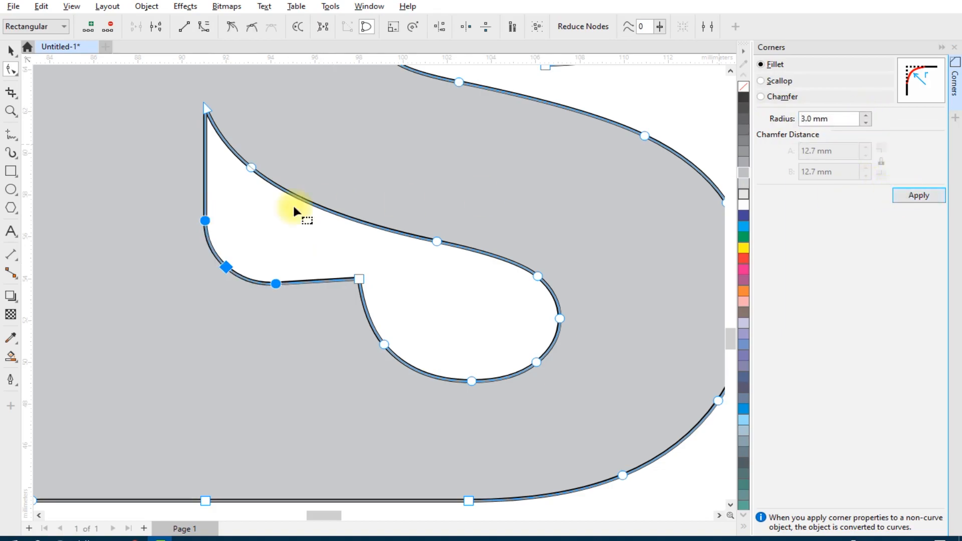
scroll(209, 232, "down", 4)
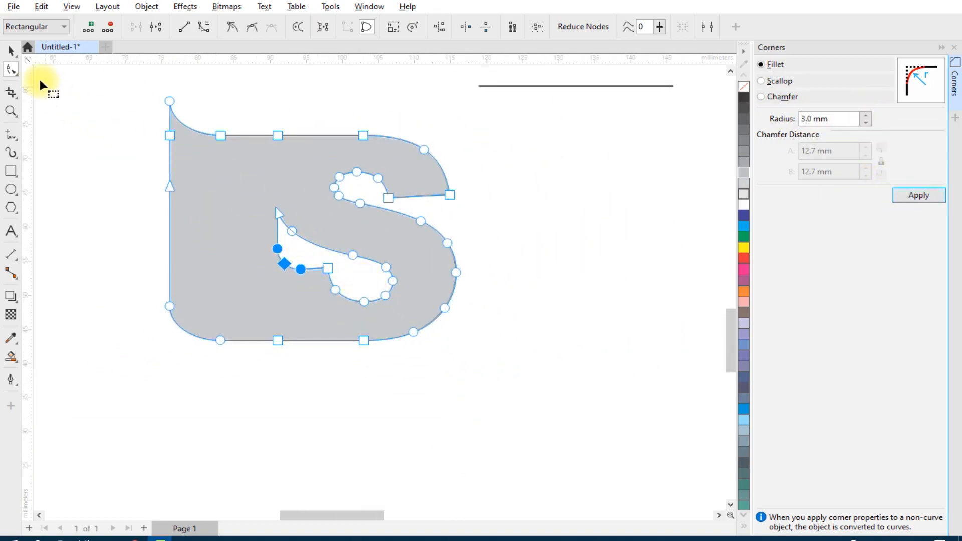
left_click(11, 50)
left_click(122, 133)
Delete the two thin horizontal lines on and just below the upper grey tab.
scroll(324, 238, "down", 2)
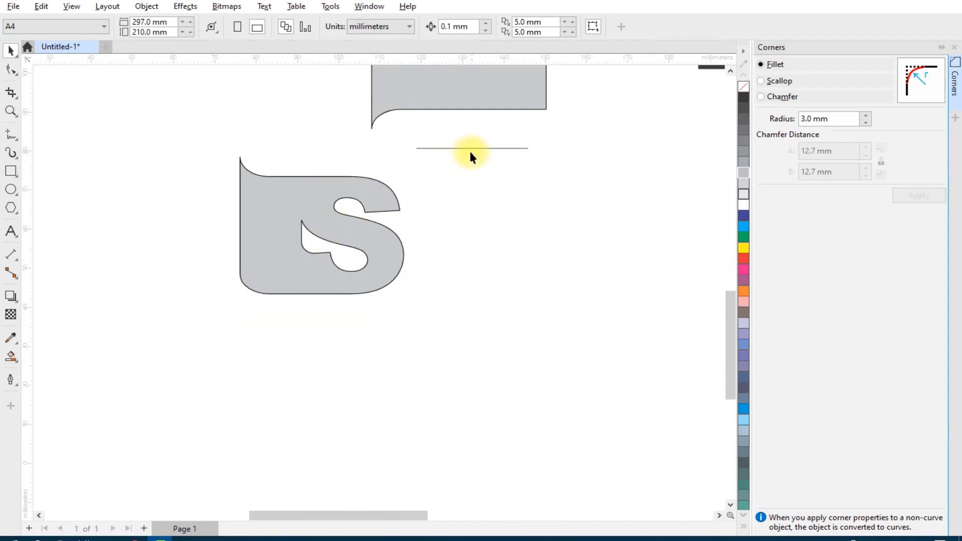
scroll(459, 214, "down", 1)
scroll(481, 103, "up", 1)
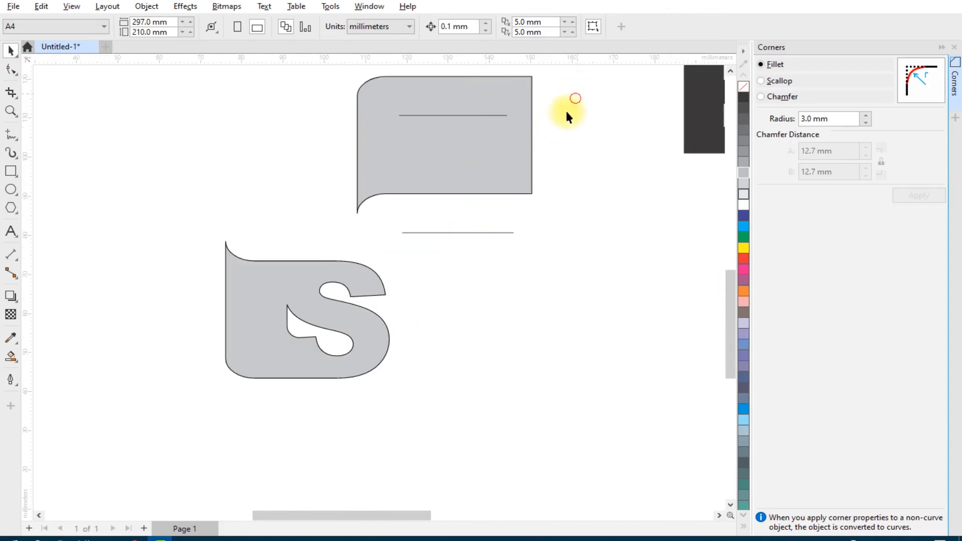
left_click_drag(347, 255, 346, 256)
key("Delete")
scroll(443, 220, "down", 2)
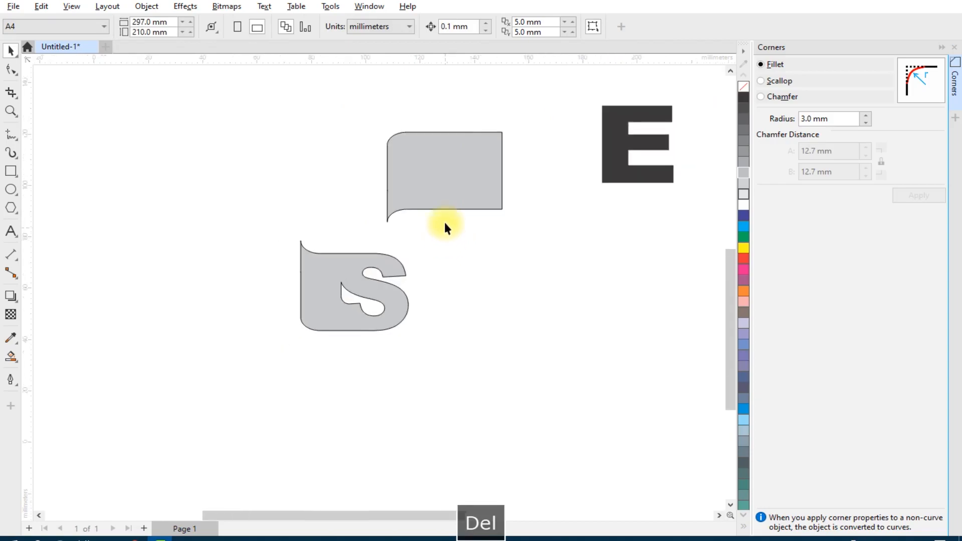
scroll(459, 140, "up", 2)
scroll(425, 158, "down", 1)
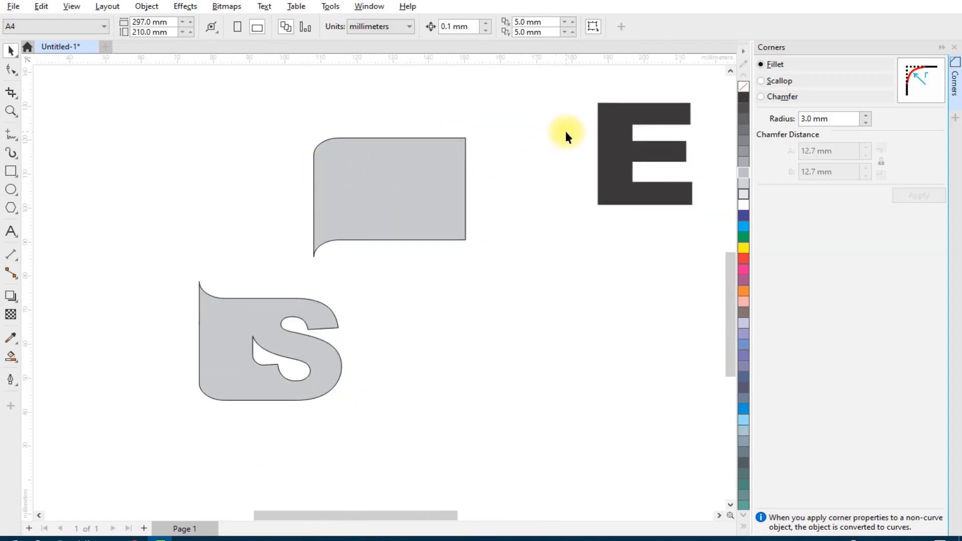
Bring letter E over beside the upper grey tab and align it to the tab's right and top edges.
left_click(608, 124)
left_click_drag(611, 130, 525, 172)
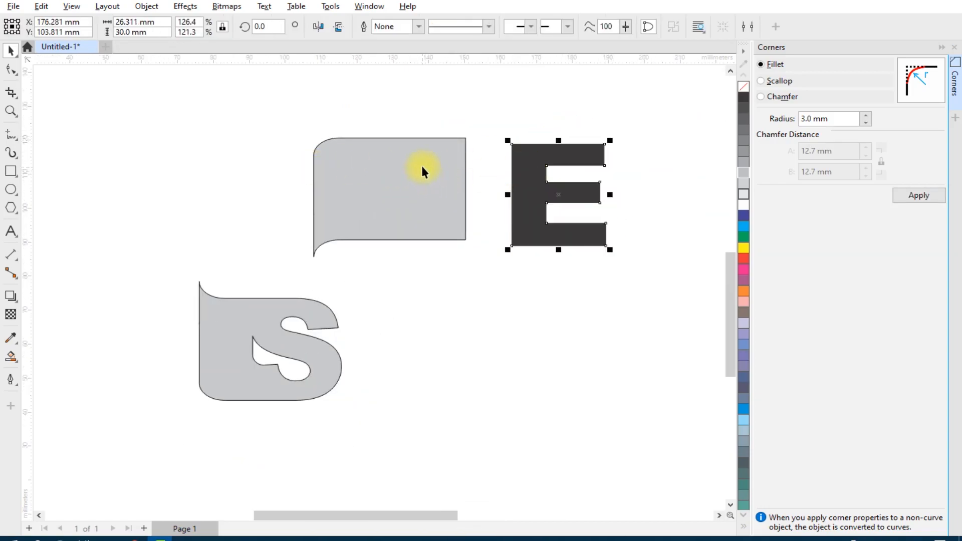
left_click(453, 151, "shift")
scroll(465, 145, "up", 1)
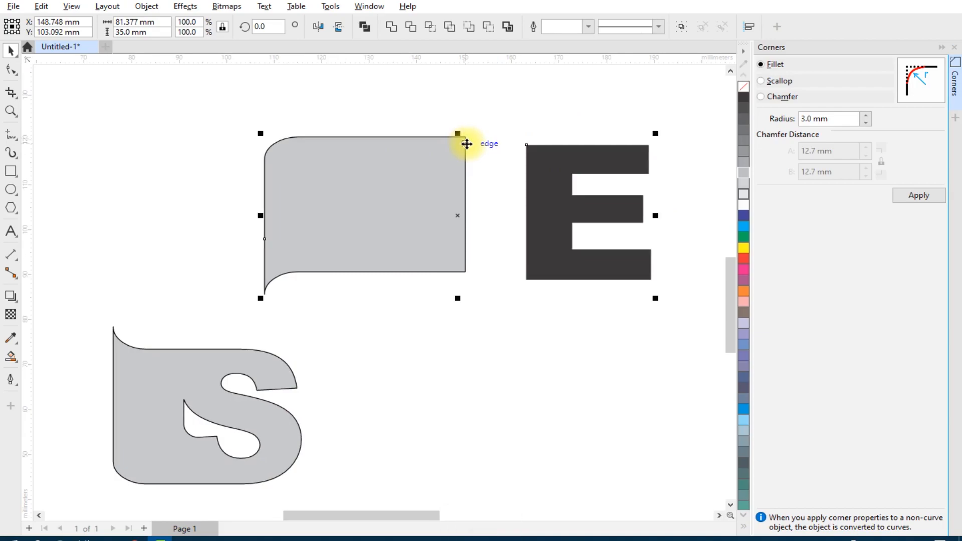
key("r")
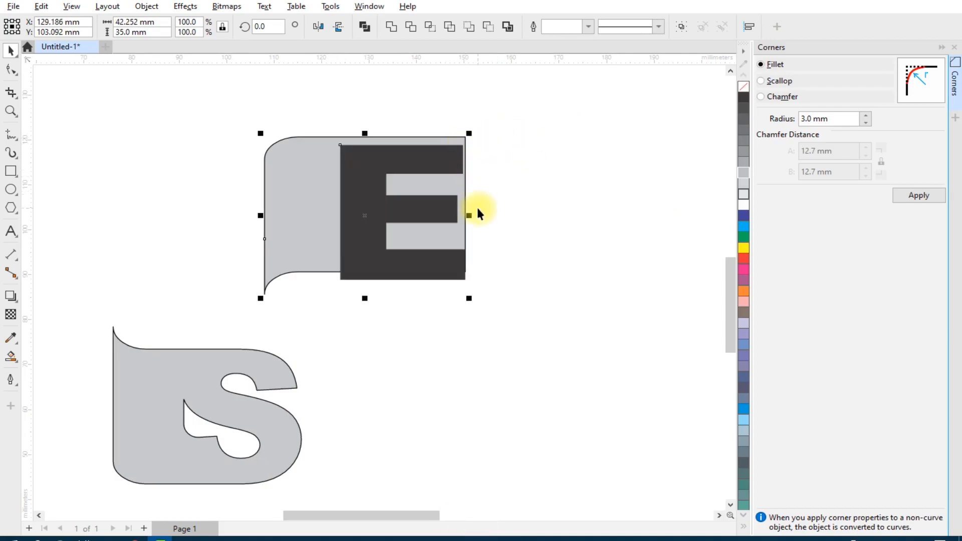
key("t")
key("Escape")
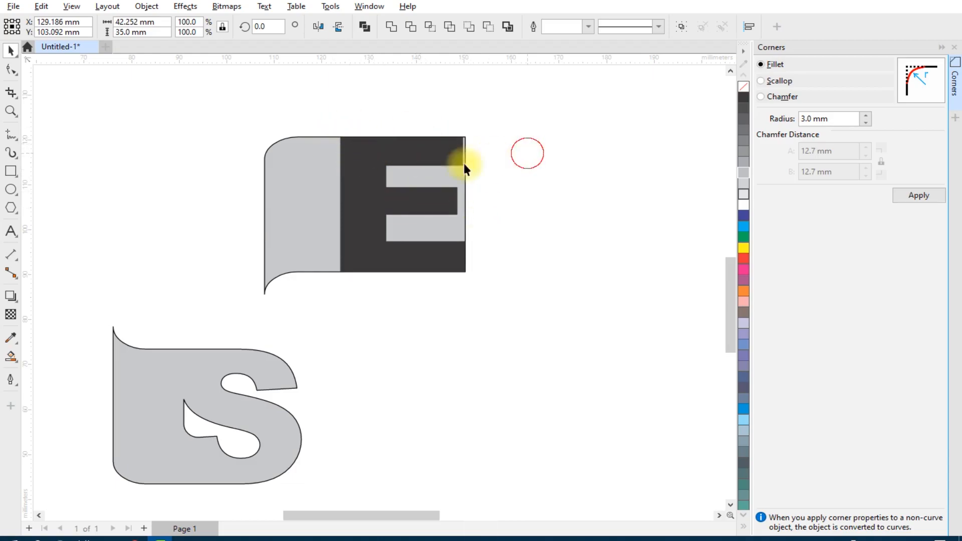
left_click(365, 168)
left_click(508, 122)
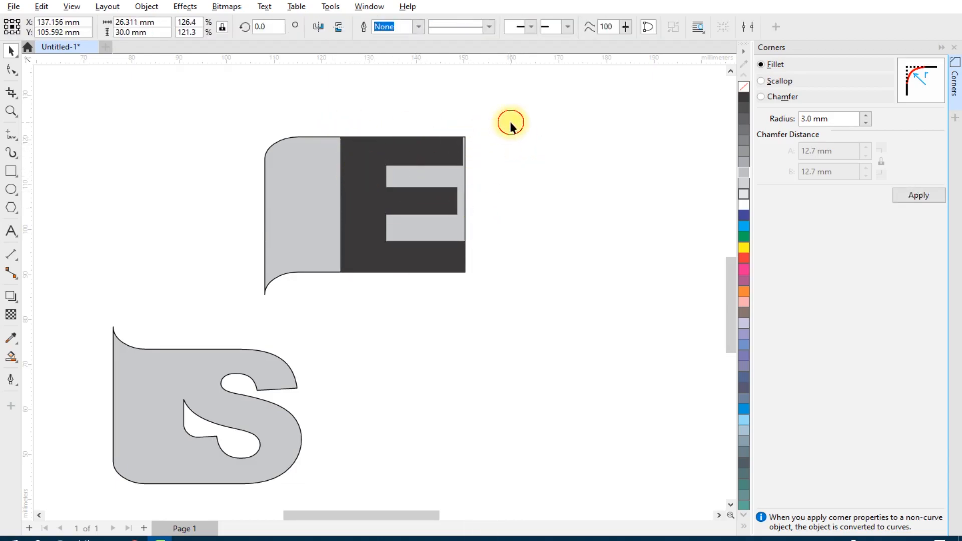
Flip letter E outward past its right side so it adjoins the tab's edge, and mirror it horizontally to read correctly.
left_click(346, 170)
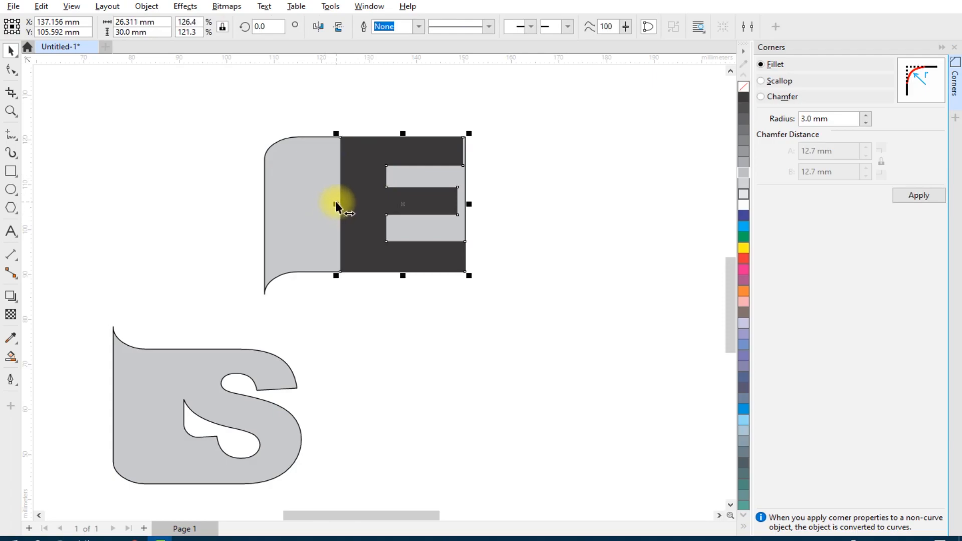
left_click_drag(336, 204, 472, 204)
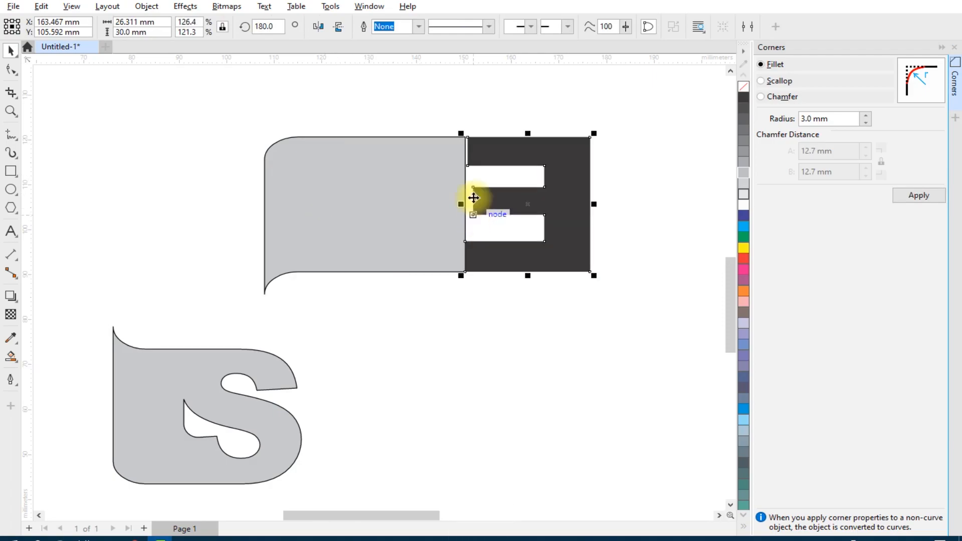
left_click(319, 27)
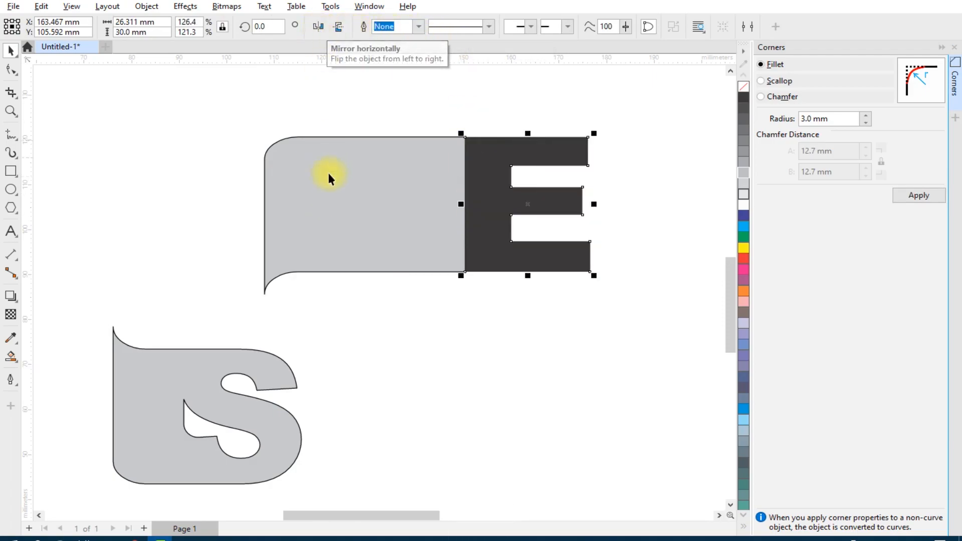
Weld letter E and the upper grey tab into one shape.
left_click(431, 184, "shift")
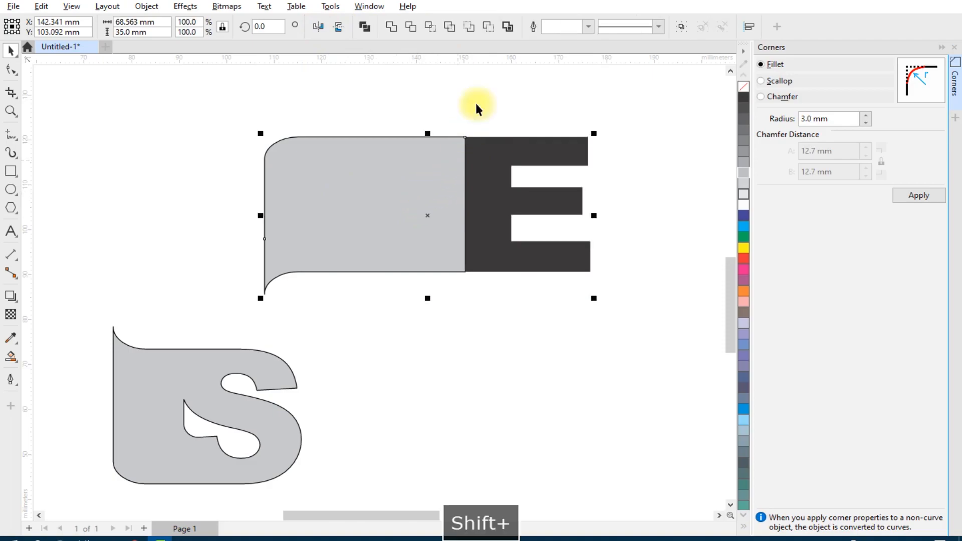
left_click(386, 27)
scroll(479, 161, "up", 2)
scroll(477, 164, "down", 3)
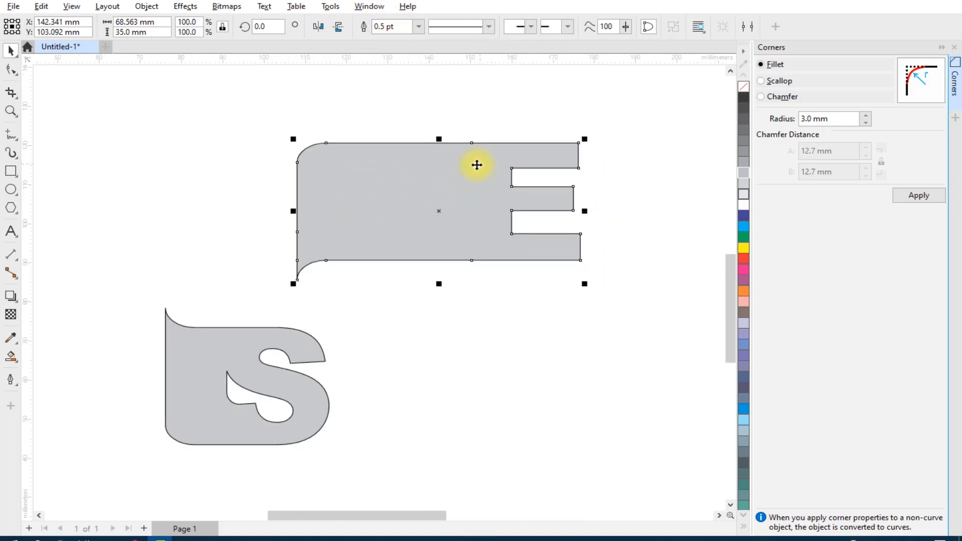
scroll(440, 167, "down", 1)
scroll(334, 248, "up", 2)
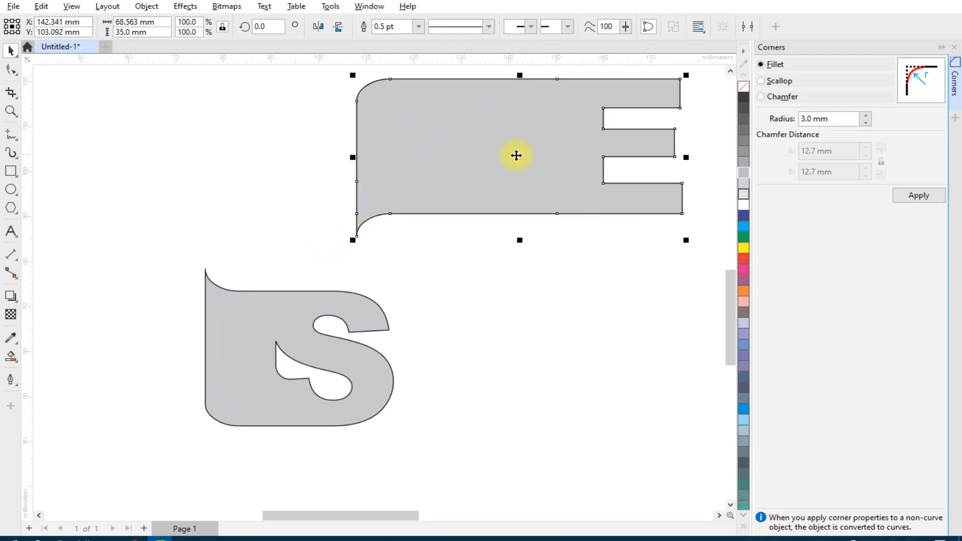
Fill the welded E shape with a burnt orange shade and snap its upper-left curve node onto the tip of the S shape.
left_click_drag(516, 155, 442, 163)
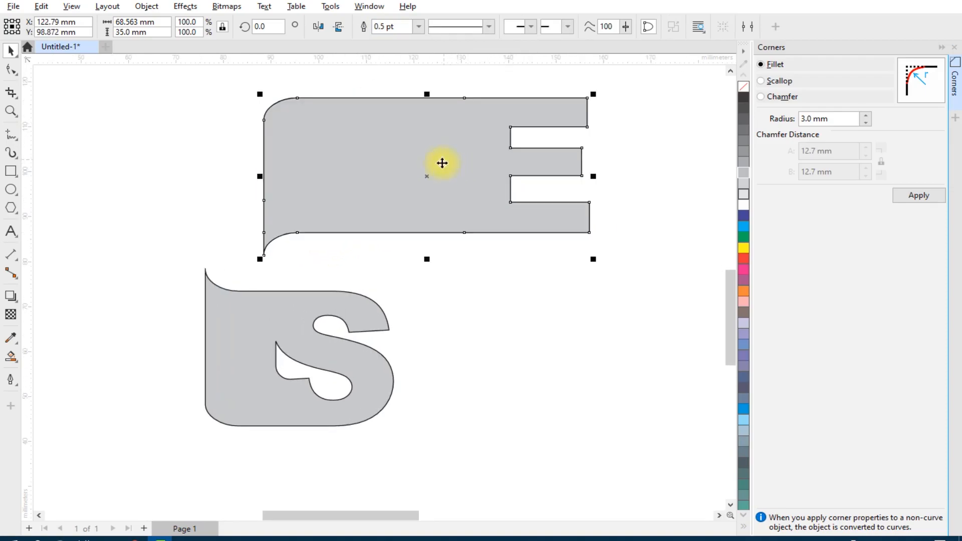
left_click(743, 291)
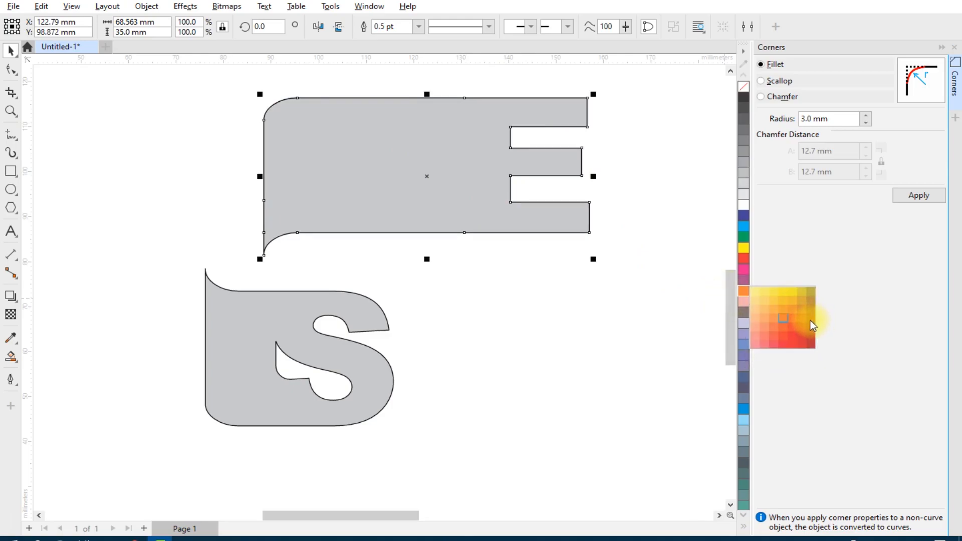
left_click(810, 317)
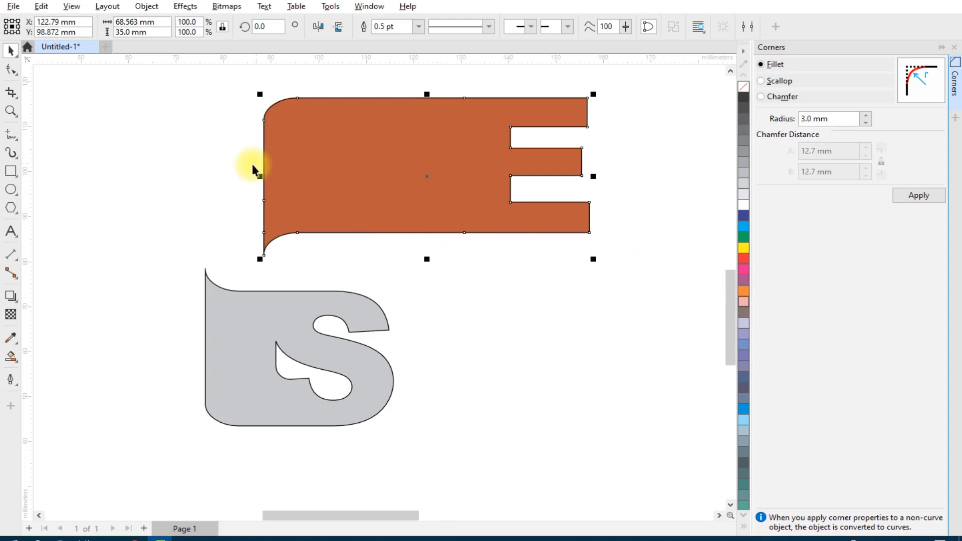
left_click_drag(265, 122, 206, 271)
scroll(318, 253, "down", 1)
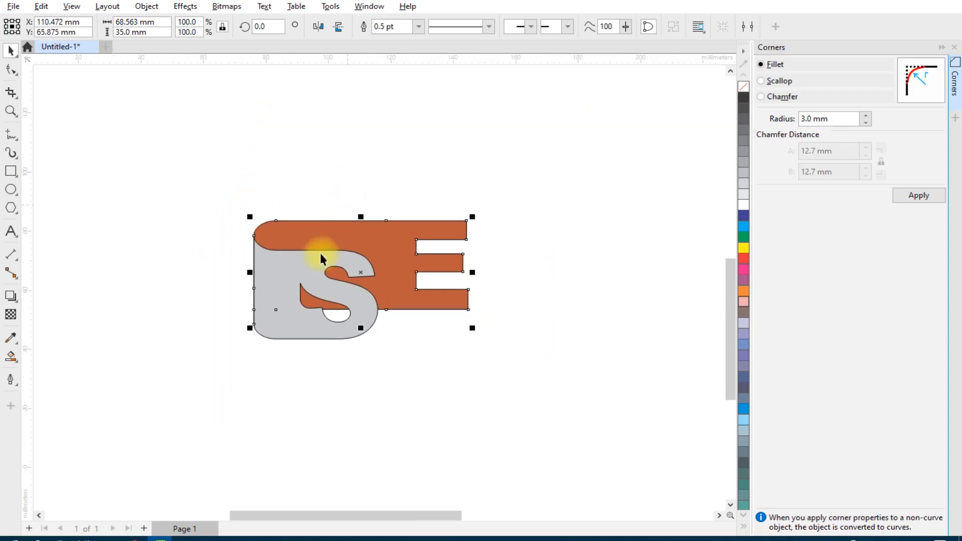
scroll(275, 285, "up", 2)
Fill the S shape with a golden shade of yellow.
left_click(271, 261)
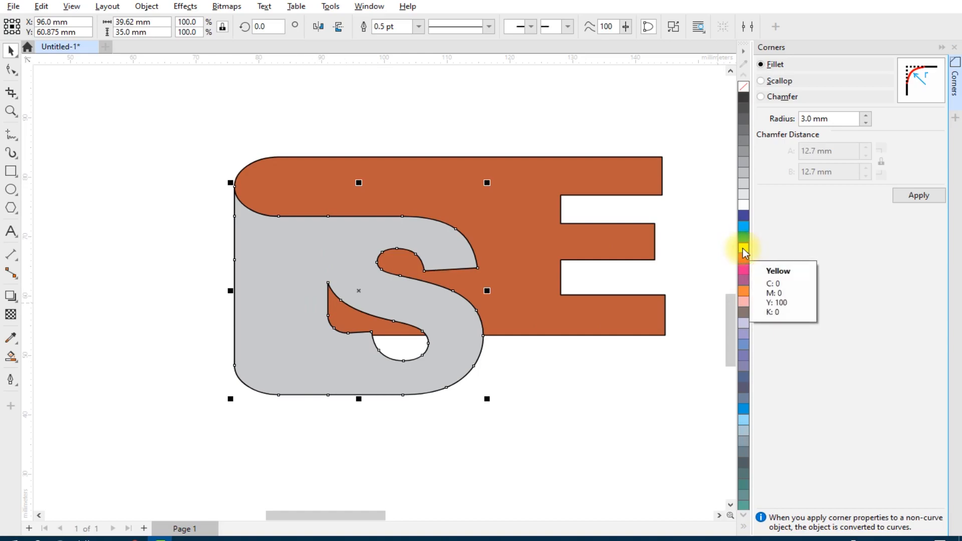
left_click_drag(743, 248, 783, 282)
scroll(297, 279, "up", 1)
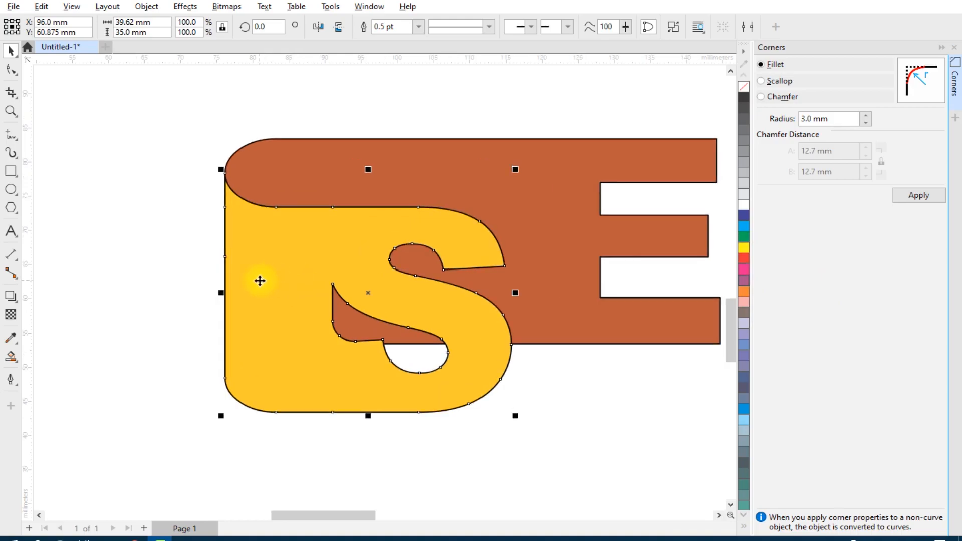
left_click_drag(332, 281, 322, 279)
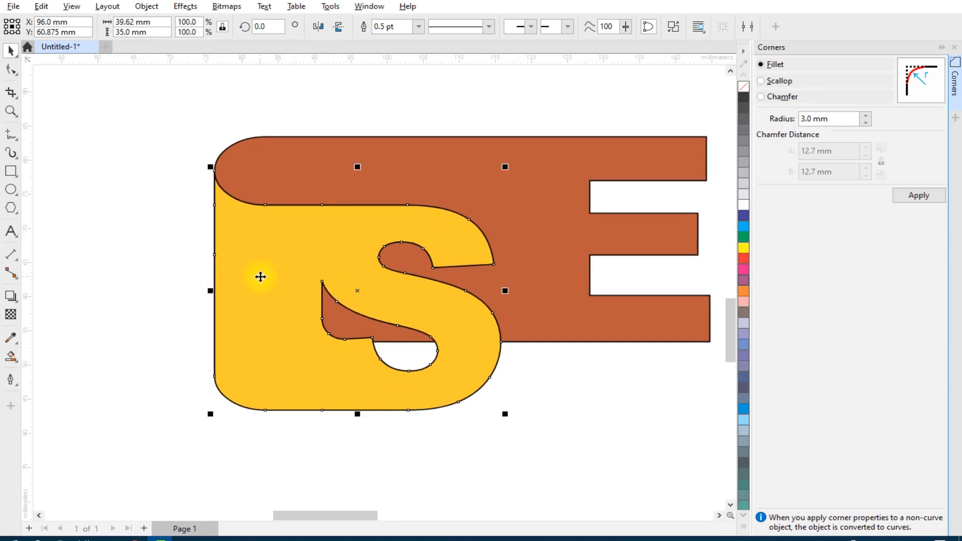
scroll(260, 276, "down", 1)
scroll(258, 275, "up", 1)
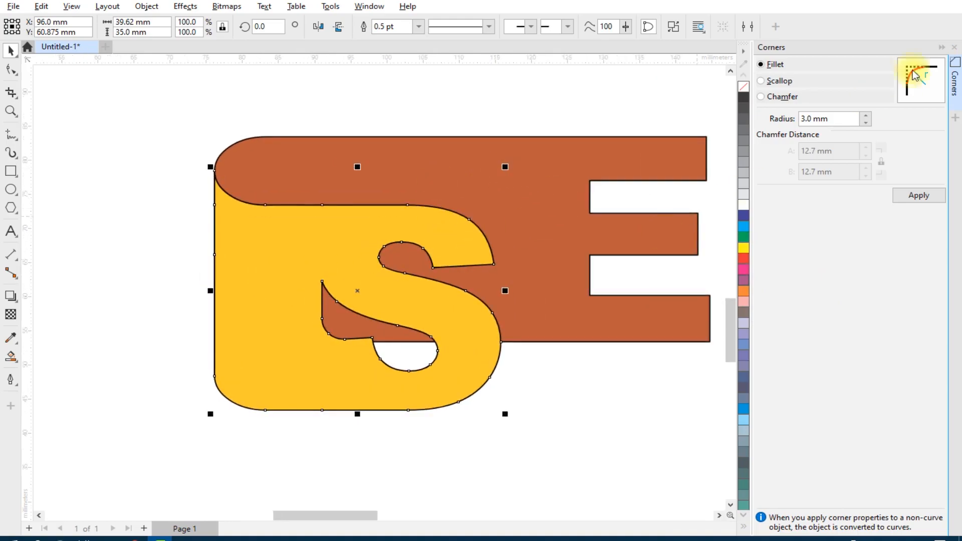
Apply a horizontal linear gradient to the S shape, fading from golden yellow to white at its left edge.
left_click(955, 48)
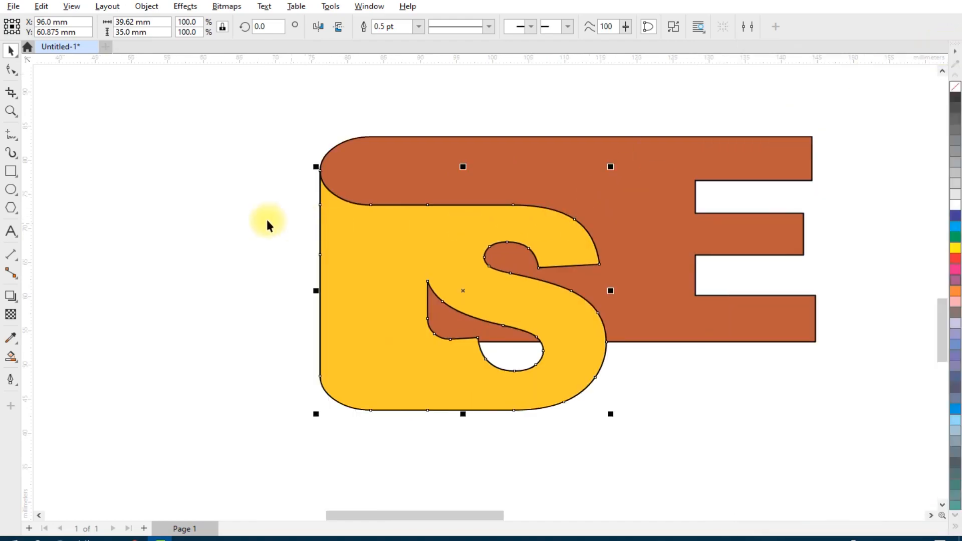
scroll(241, 227, "down", 1)
scroll(496, 216, "up", 2)
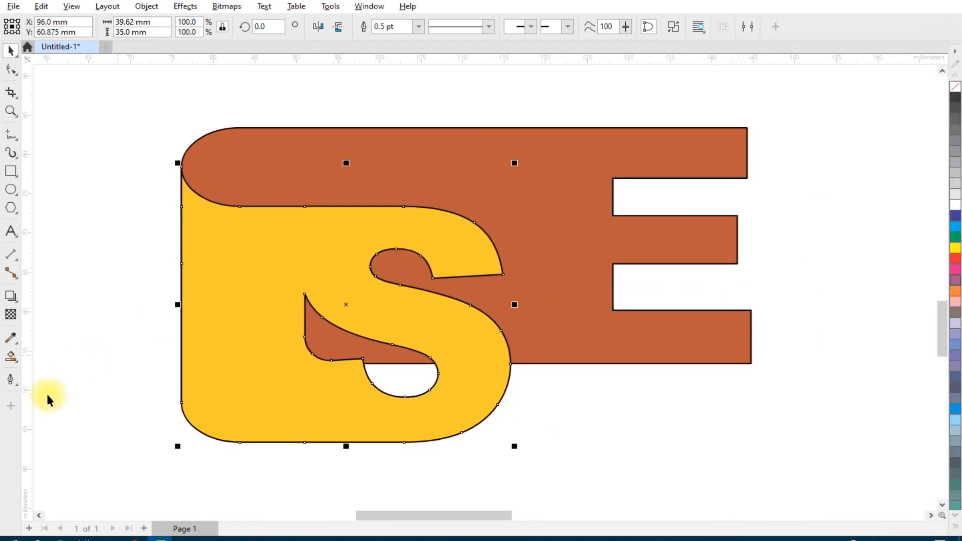
left_click(11, 357)
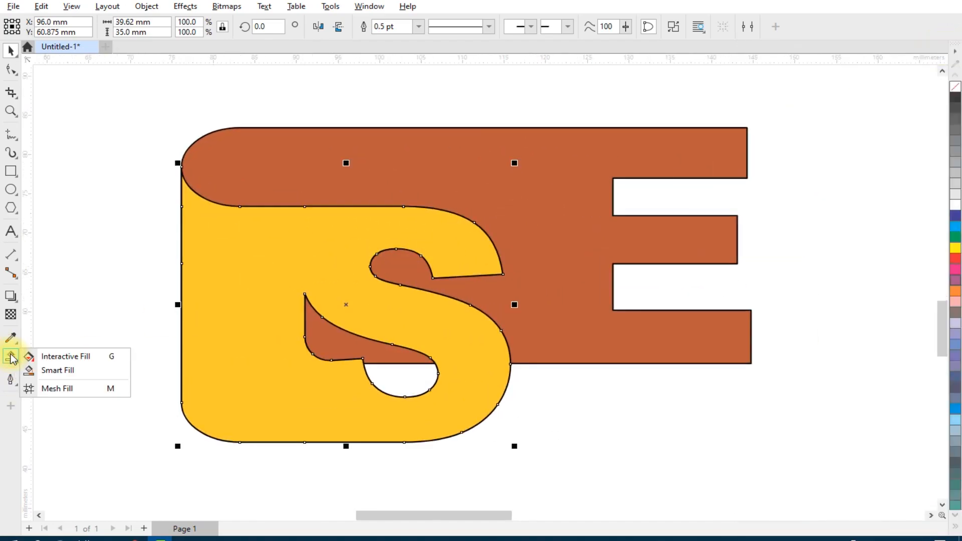
left_click(71, 358)
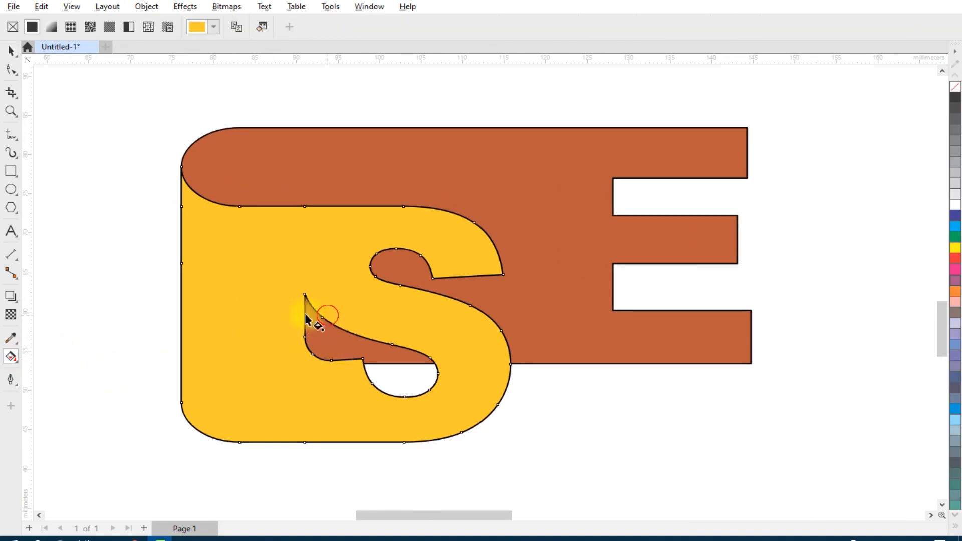
left_click_drag(325, 317, 193, 314)
scroll(193, 314, "up", 1)
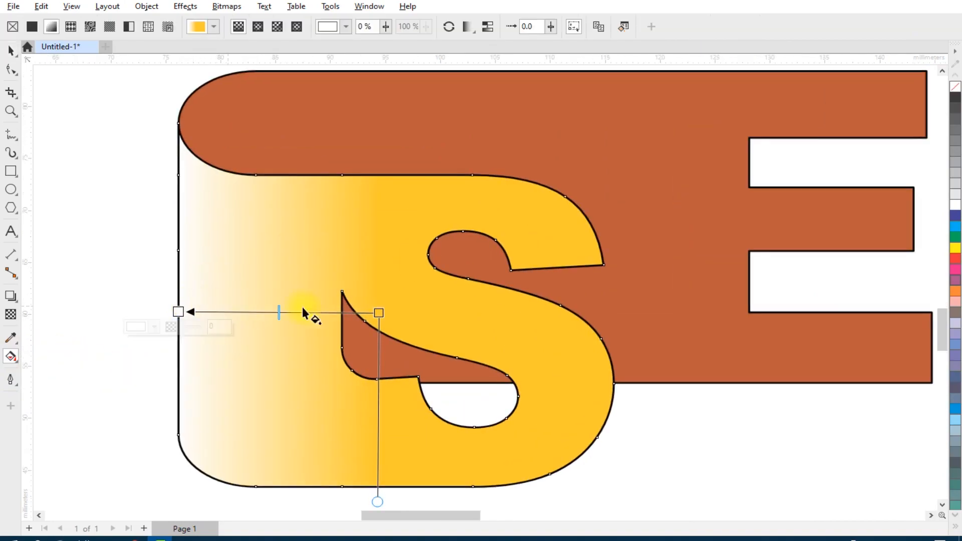
Shorten the S shape's gradient so the white fade covers only a narrow band along the left fold.
left_click_drag(379, 312, 313, 312)
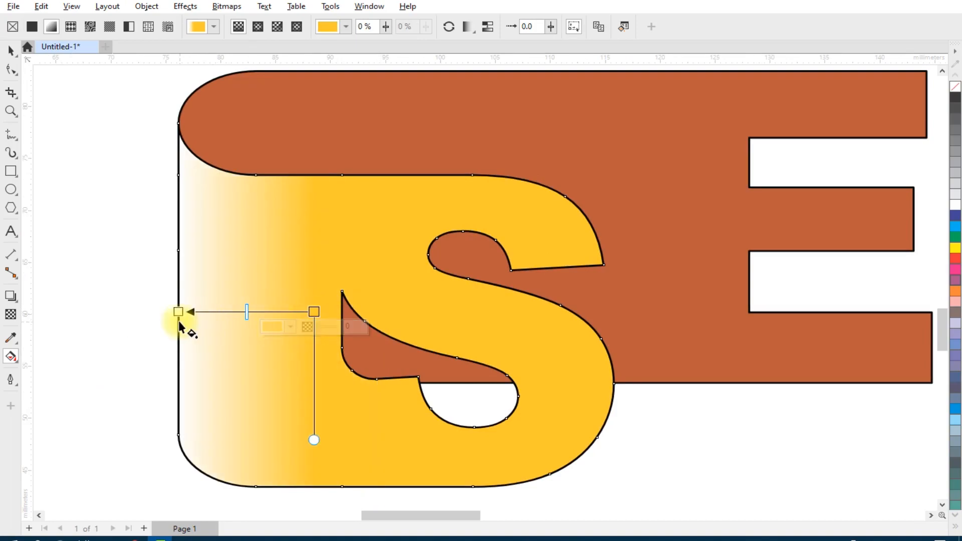
left_click(179, 312)
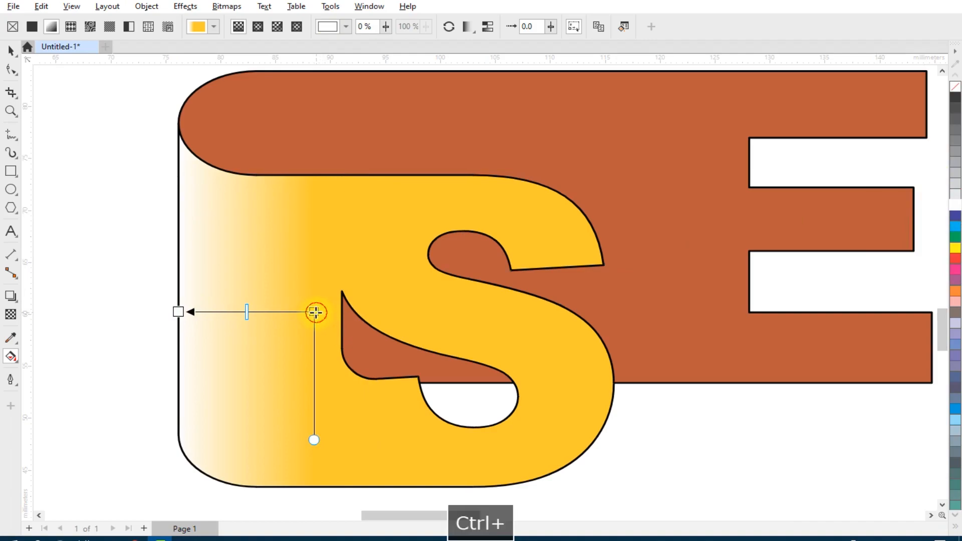
left_click_drag(319, 314, 276, 313)
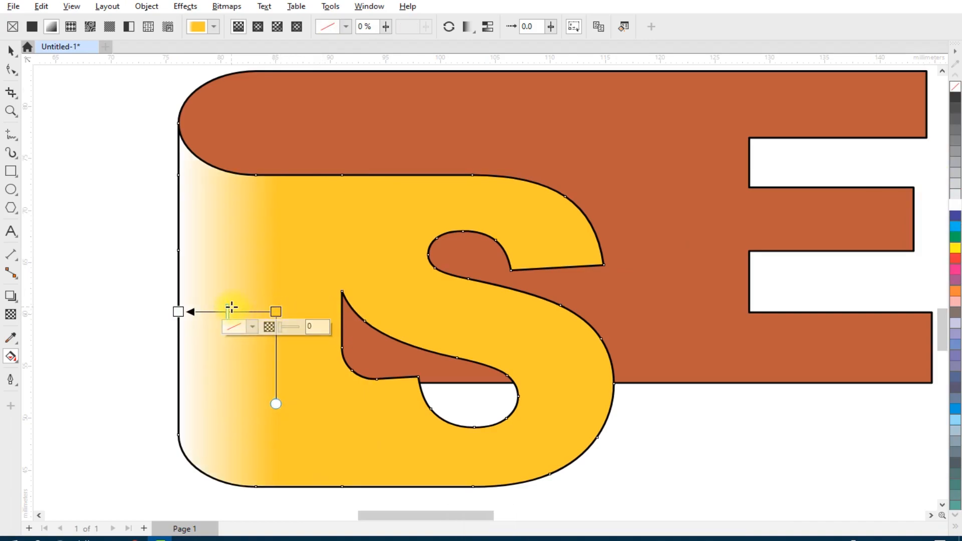
scroll(232, 306, "down", 2)
Apply a horizontal linear gradient to the E shape, from burnt orange at the letter's stem to black at the fold.
left_click(325, 197)
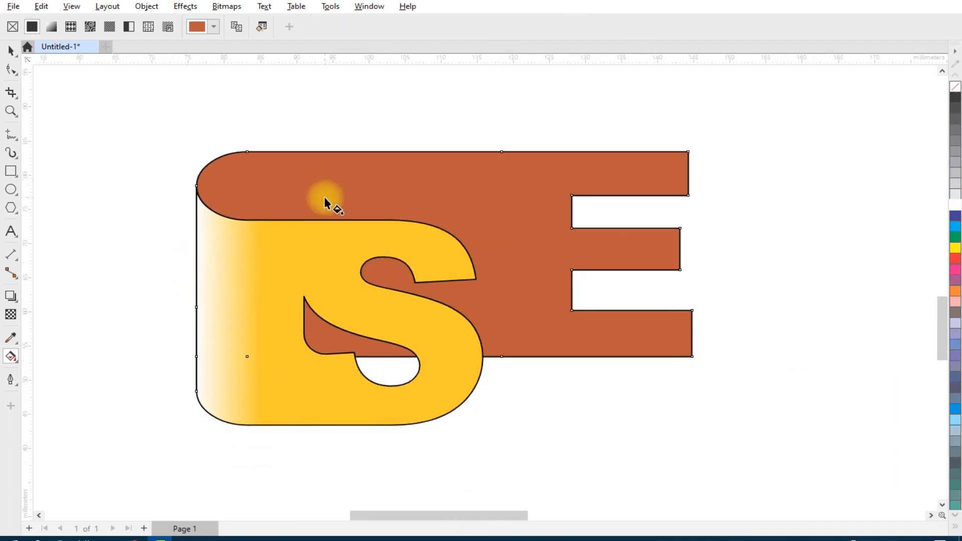
scroll(342, 176, "up", 2)
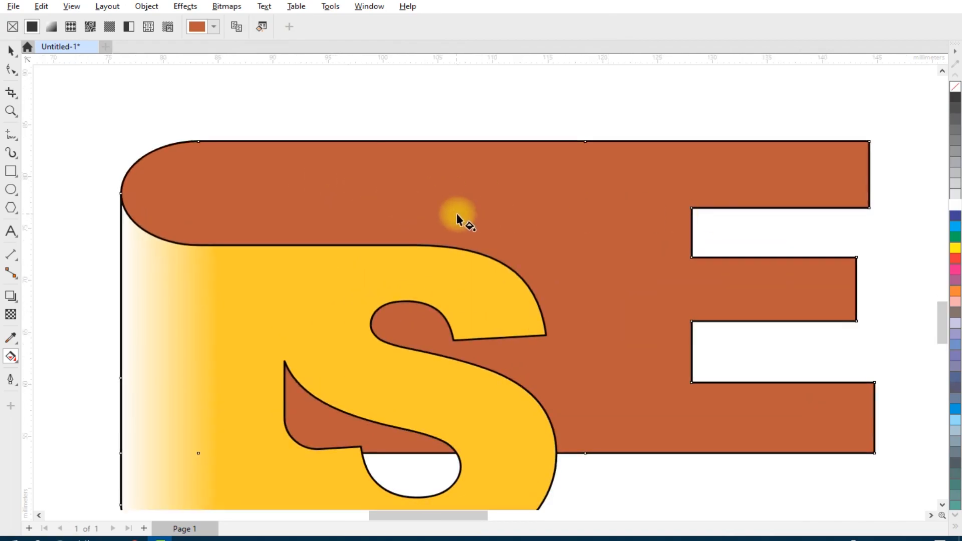
left_click(690, 230)
left_click_drag(581, 235, 121, 233)
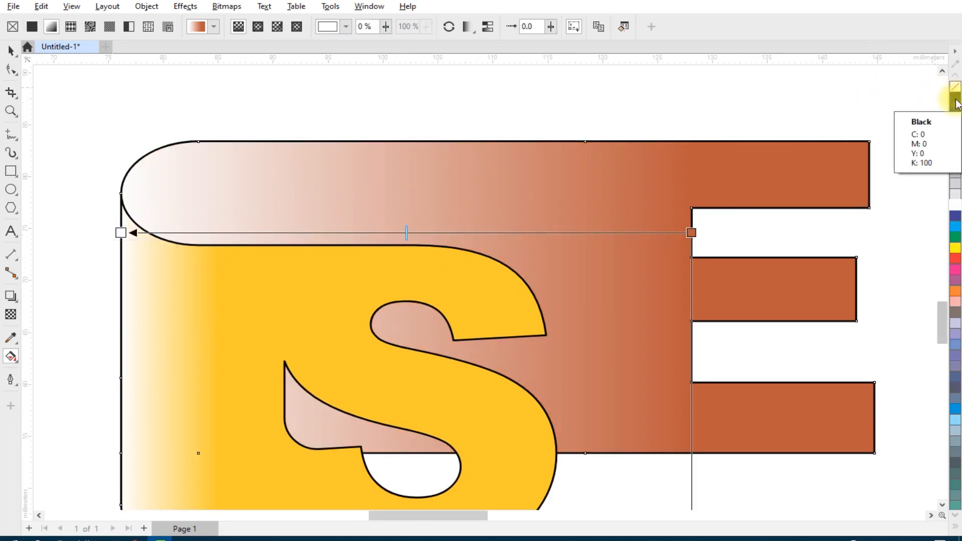
scroll(194, 196, "down", 2)
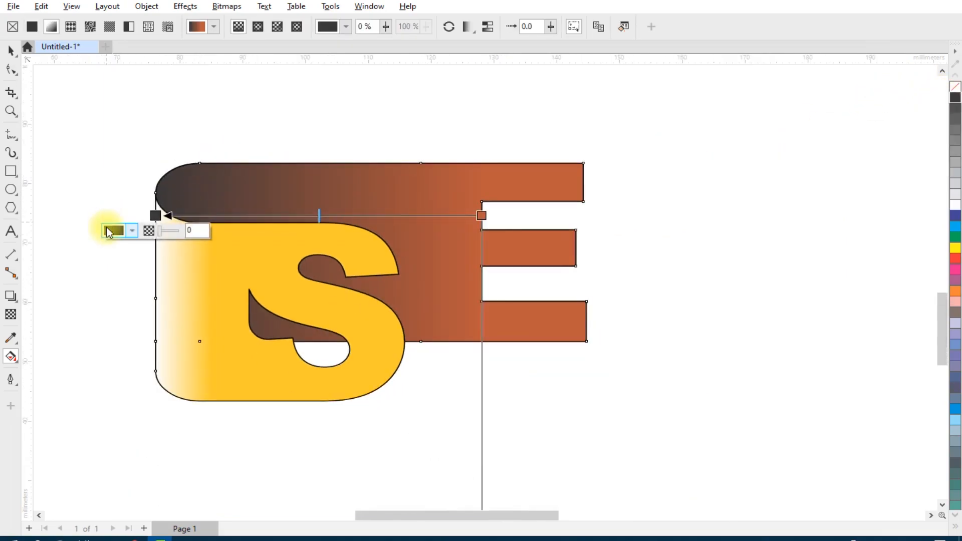
Extend the black end of the E gradient well beyond the shape's left edge to soften the shading.
left_click(156, 215)
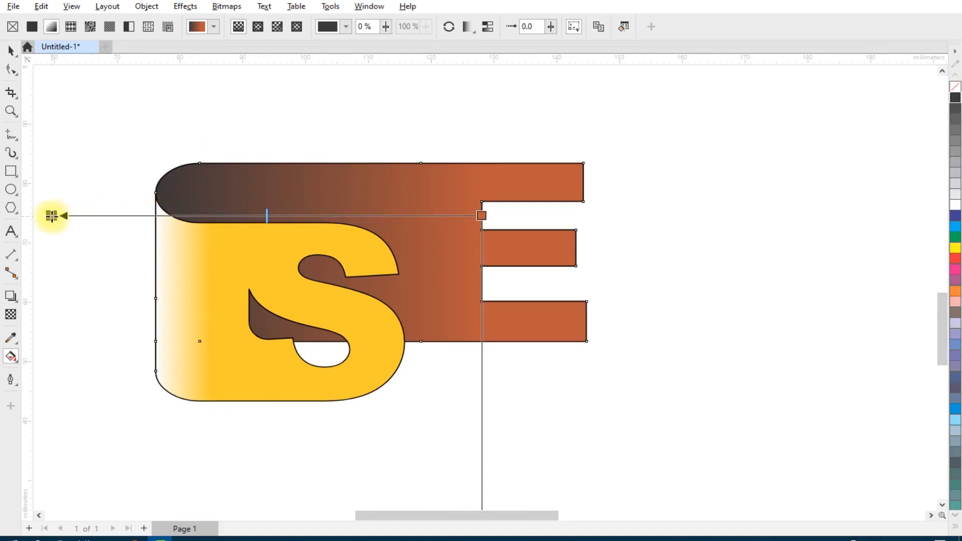
left_click_drag(52, 216, 51, 216)
scroll(521, 207, "down", 2)
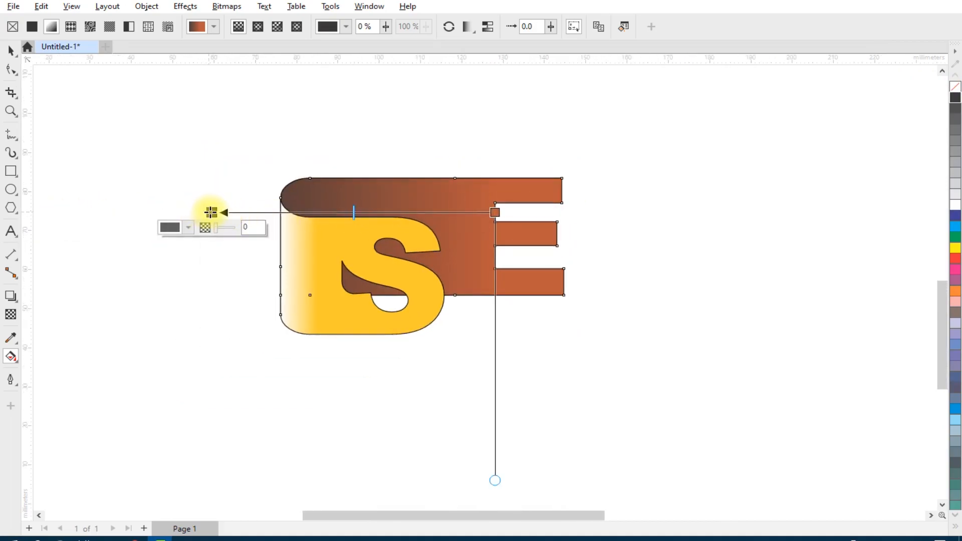
left_click_drag(211, 212, 167, 212)
scroll(355, 213, "up", 2)
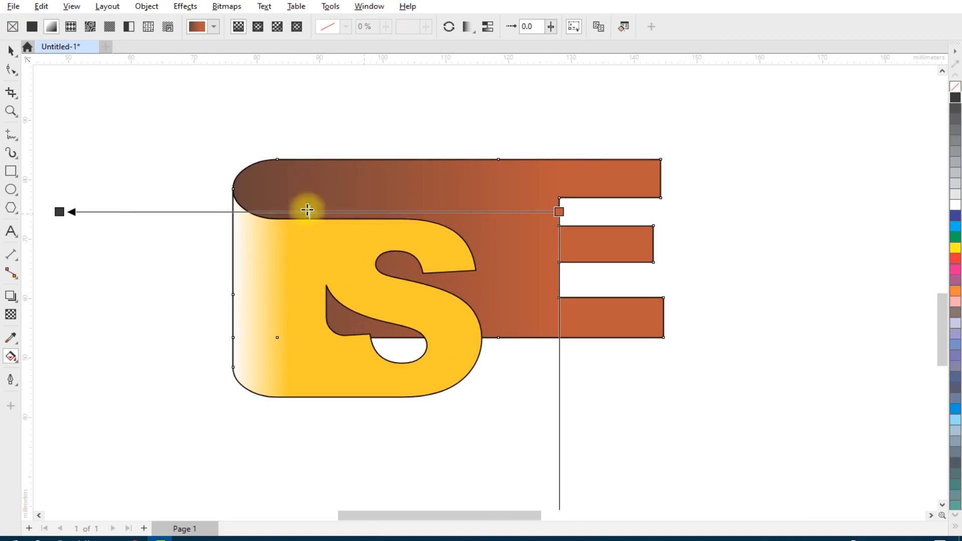
Select both the S and E shapes and remove their outlines.
left_click(11, 51)
left_click(179, 130)
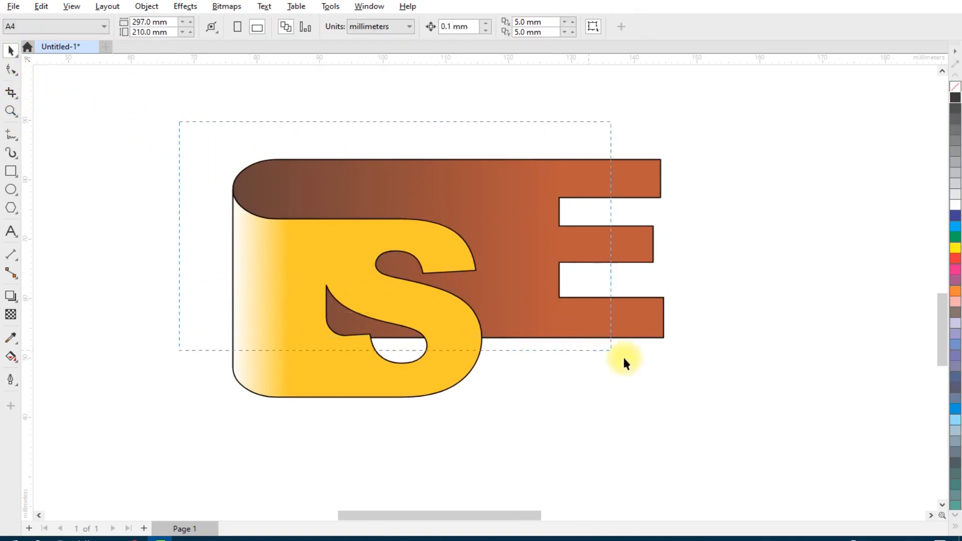
right_click(955, 90)
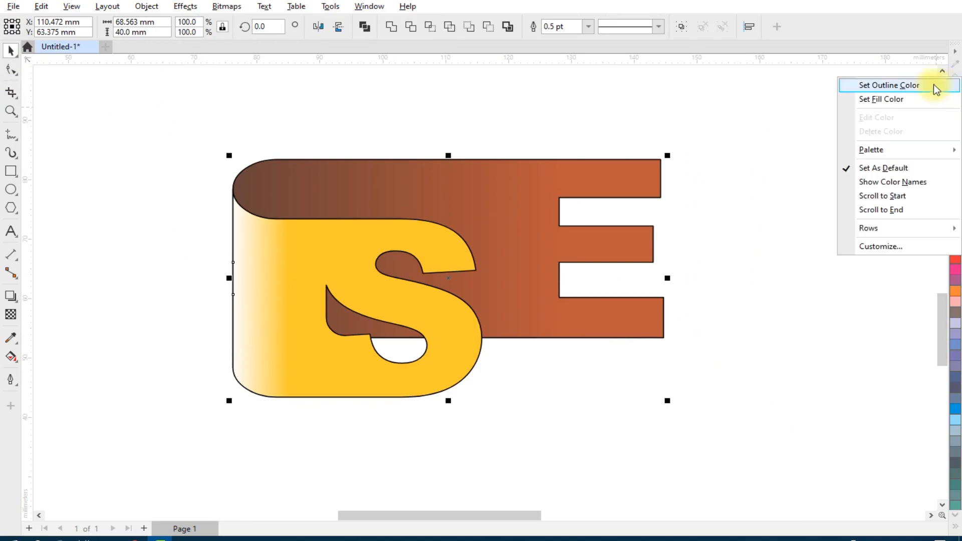
left_click(889, 85)
scroll(250, 285, "down", 1)
scroll(340, 295, "up", 2)
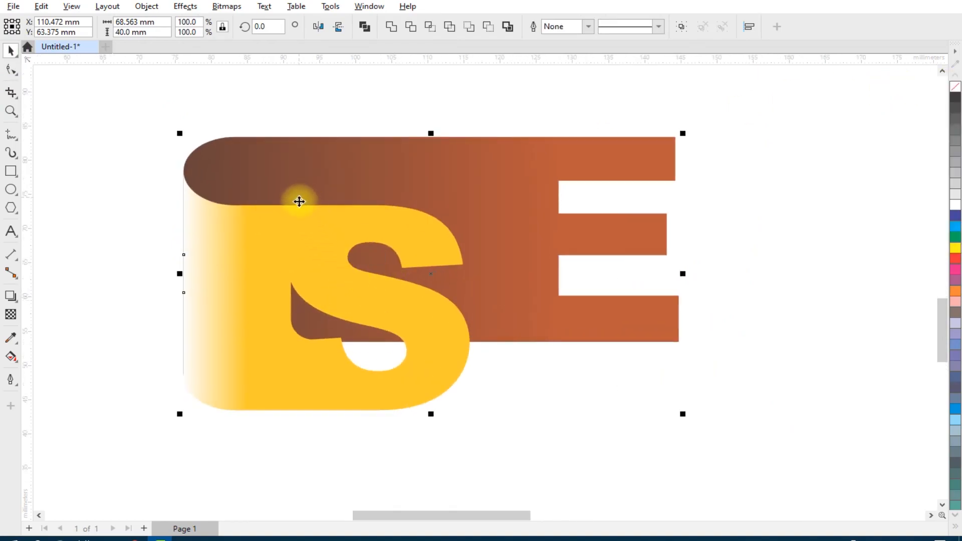
Select all nodes of the letter S part and move them slightly left to shorten the yellow tab.
left_click(251, 276)
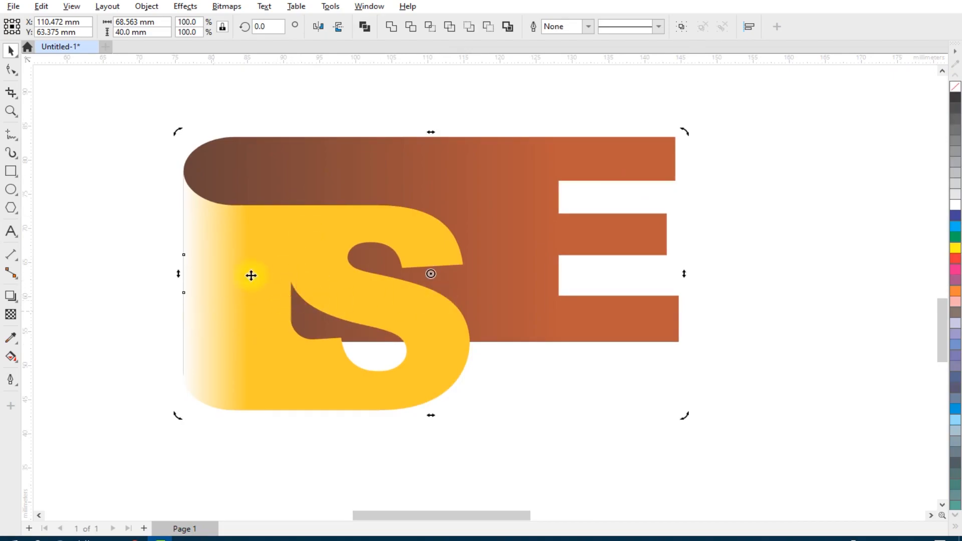
left_click(11, 69)
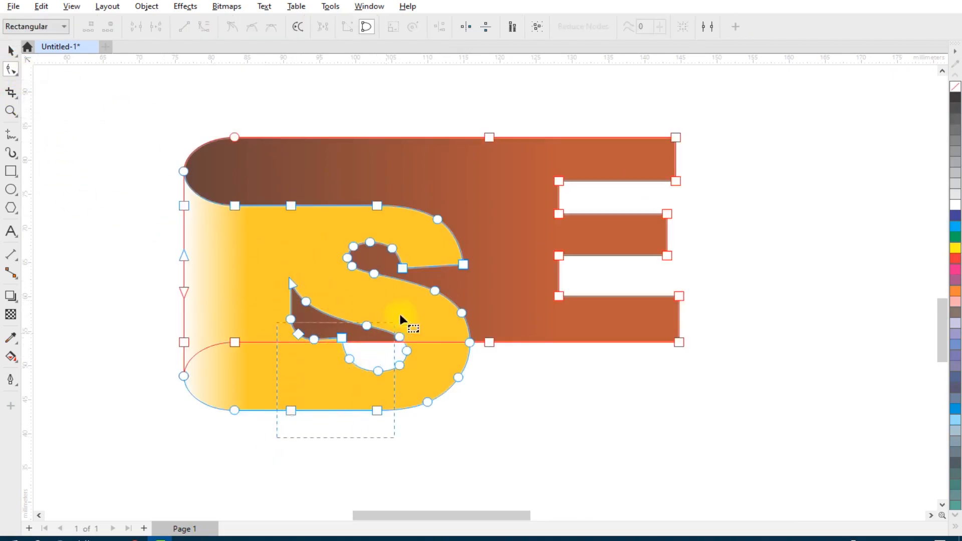
left_click_drag(488, 182, 482, 182)
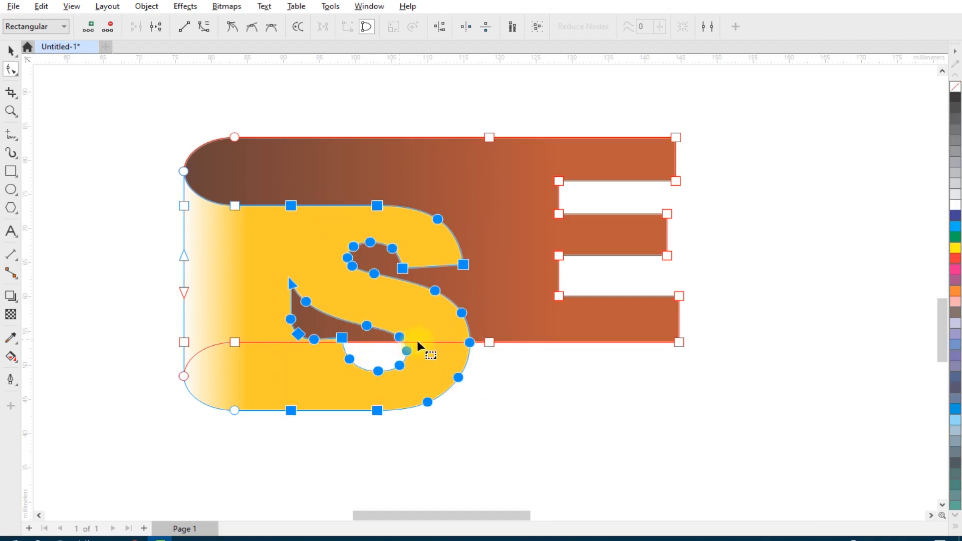
left_click_drag(469, 343, 445, 342)
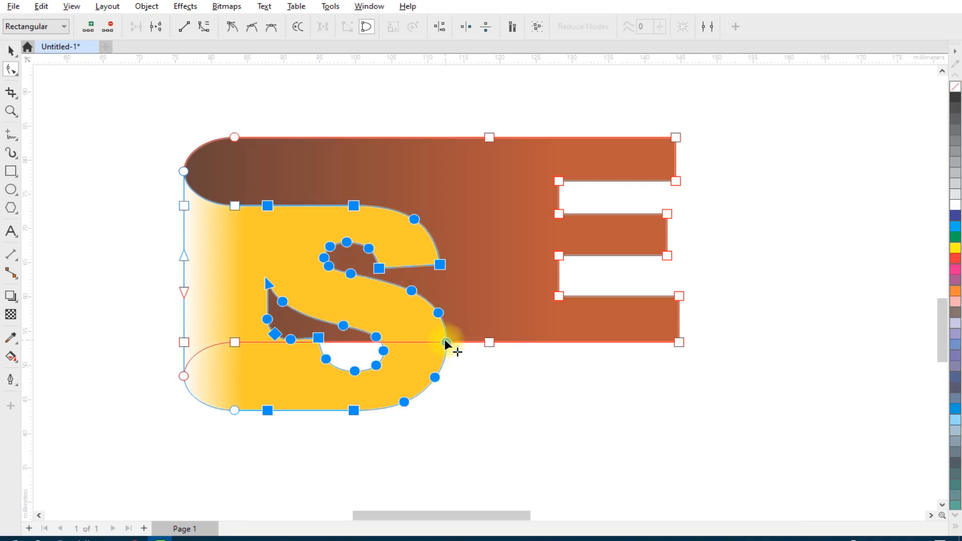
left_click(104, 214)
Select the letter E nodes with the Shape tool and move them left so the E sits closer to the S.
left_click(527, 189)
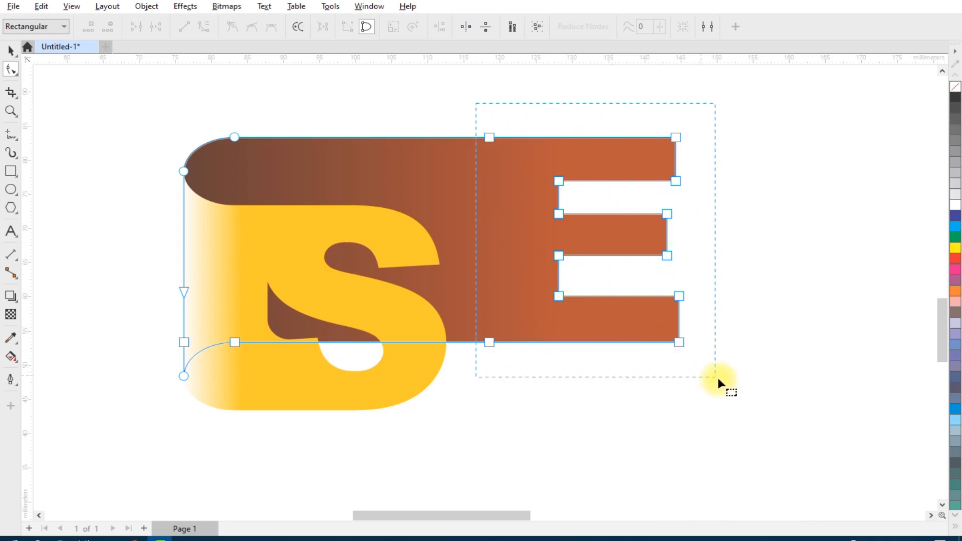
left_click_drag(718, 378, 717, 378)
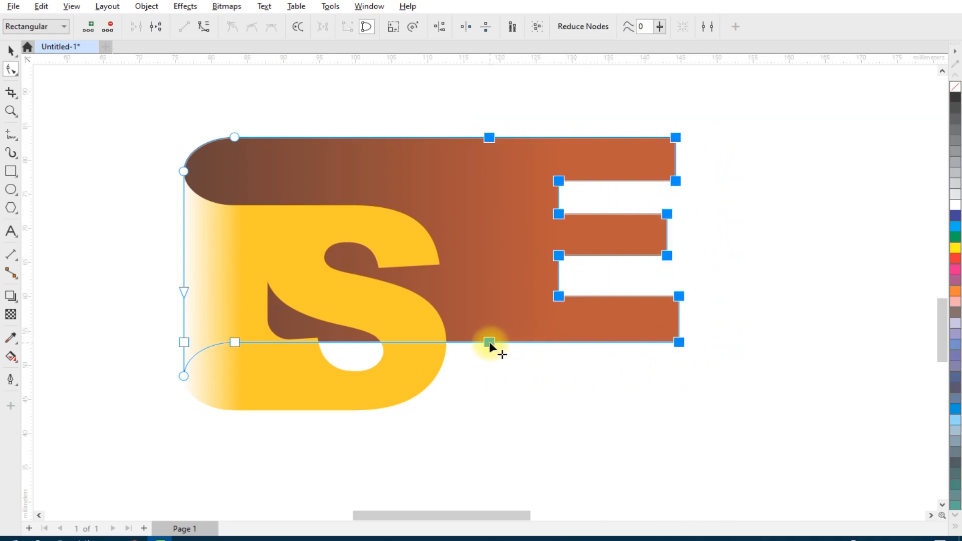
left_click_drag(489, 342, 392, 341)
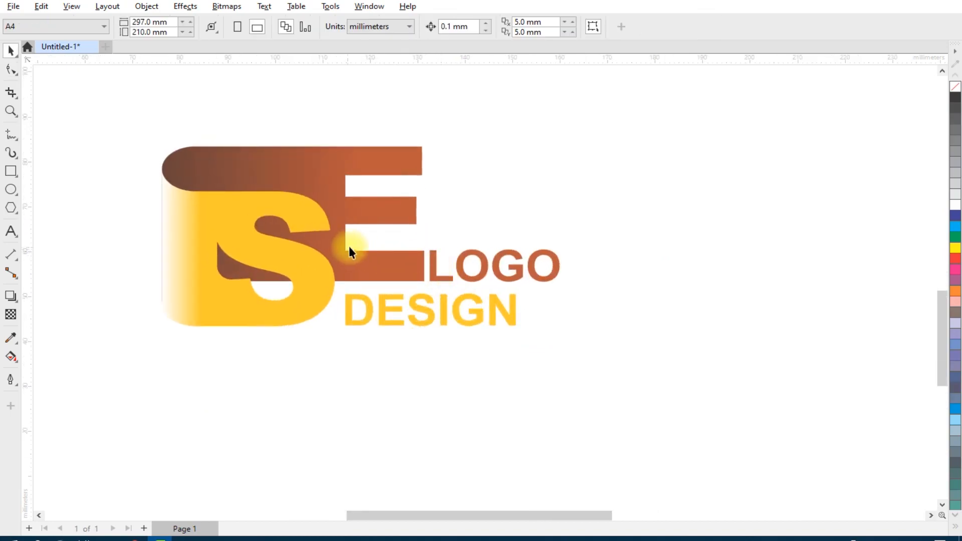
Draw a background rectangle about 170 by 97 mm around the whole logo and fill it with black.
scroll(476, 260, "down", 2)
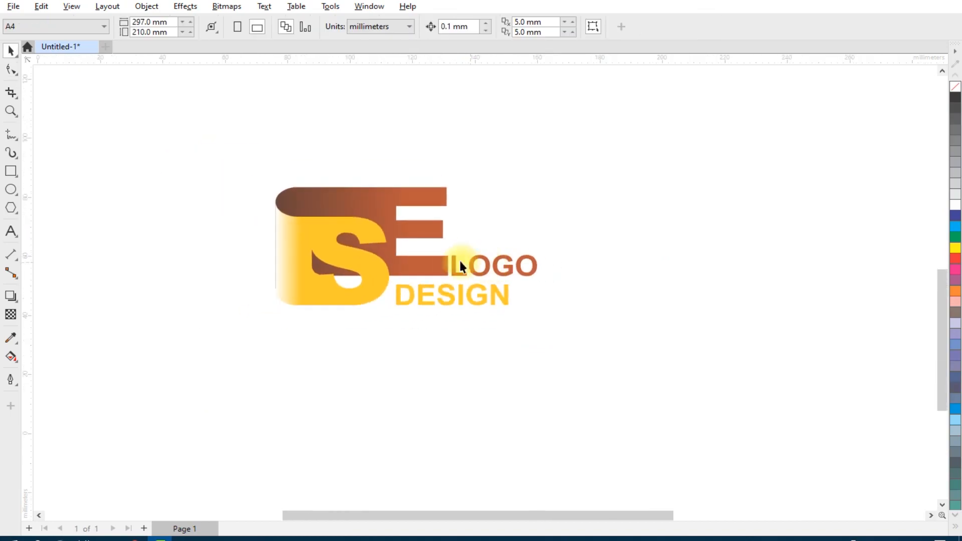
scroll(383, 223, "up", 1)
left_click(11, 170)
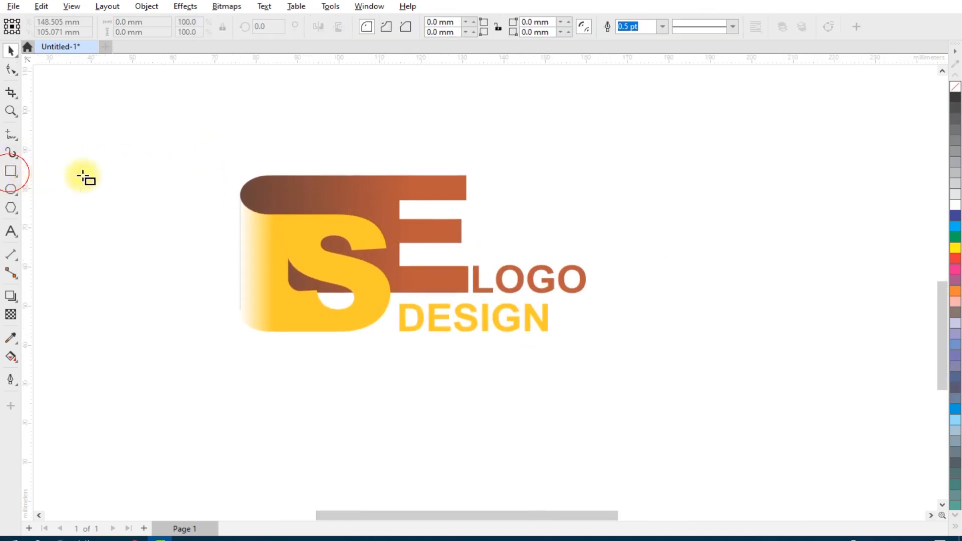
left_click_drag(92, 73, 795, 454)
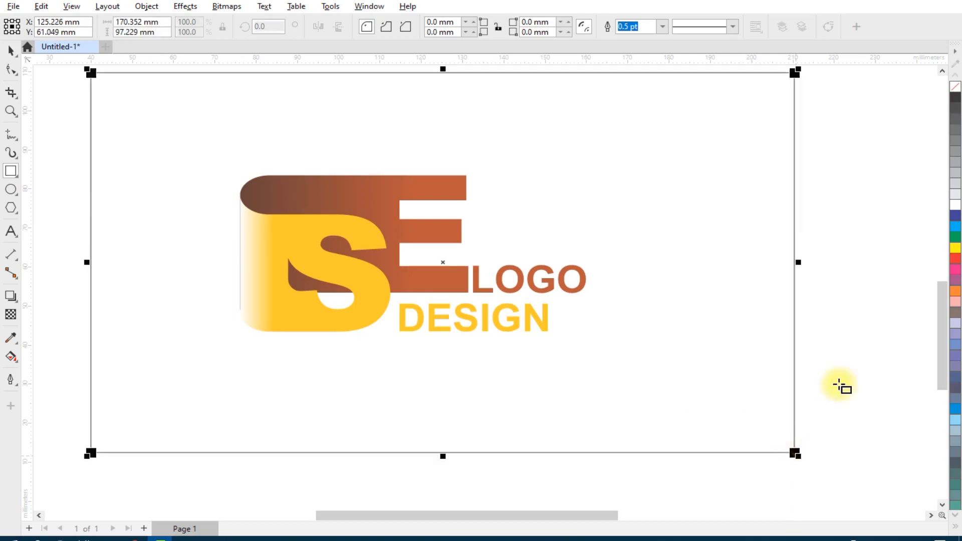
left_click(956, 99)
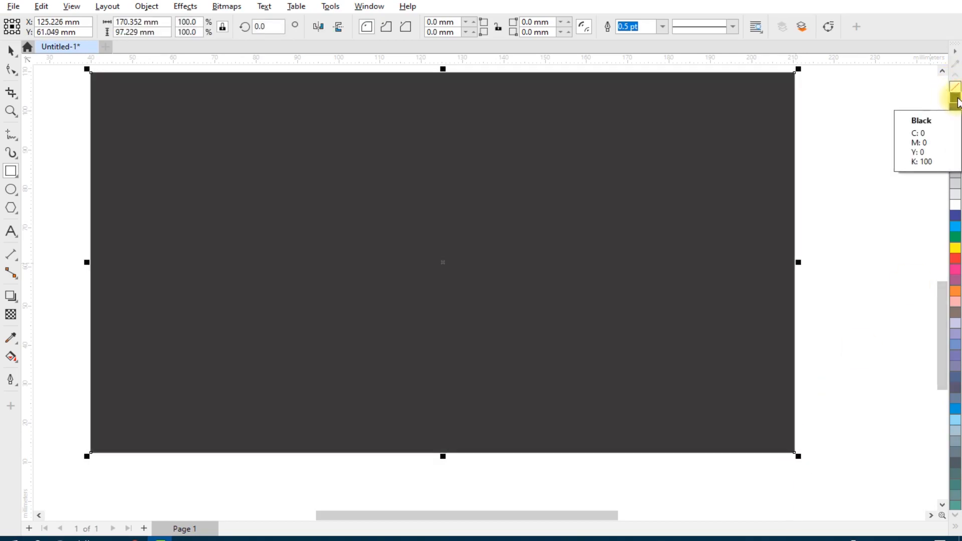
Send the black rectangle to the back, behind the SE graphic and its text.
key("shift+Page_Down")
left_click_drag(537, 251, 578, 265)
key("space")
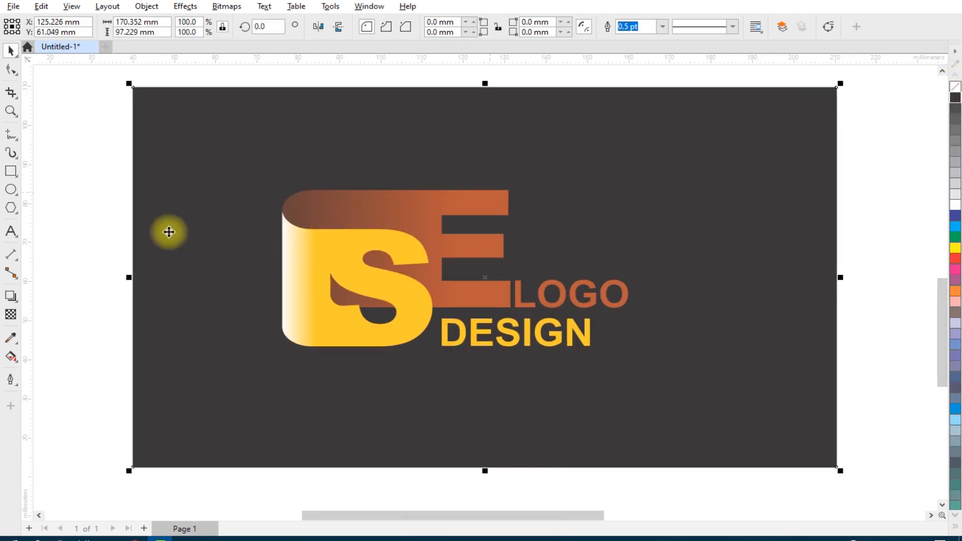
left_click(131, 228)
left_click(81, 233)
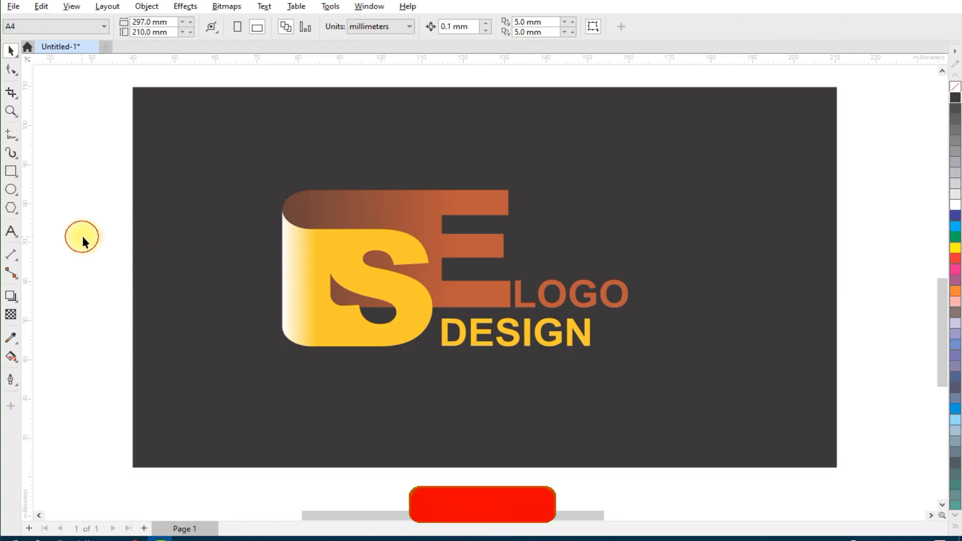
left_click(11, 110)
left_click_drag(232, 147, 716, 408)
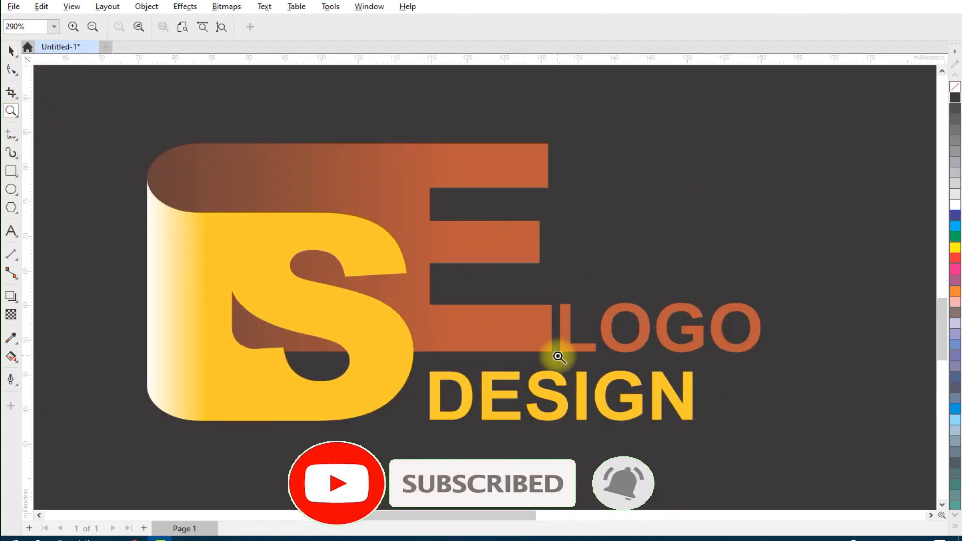